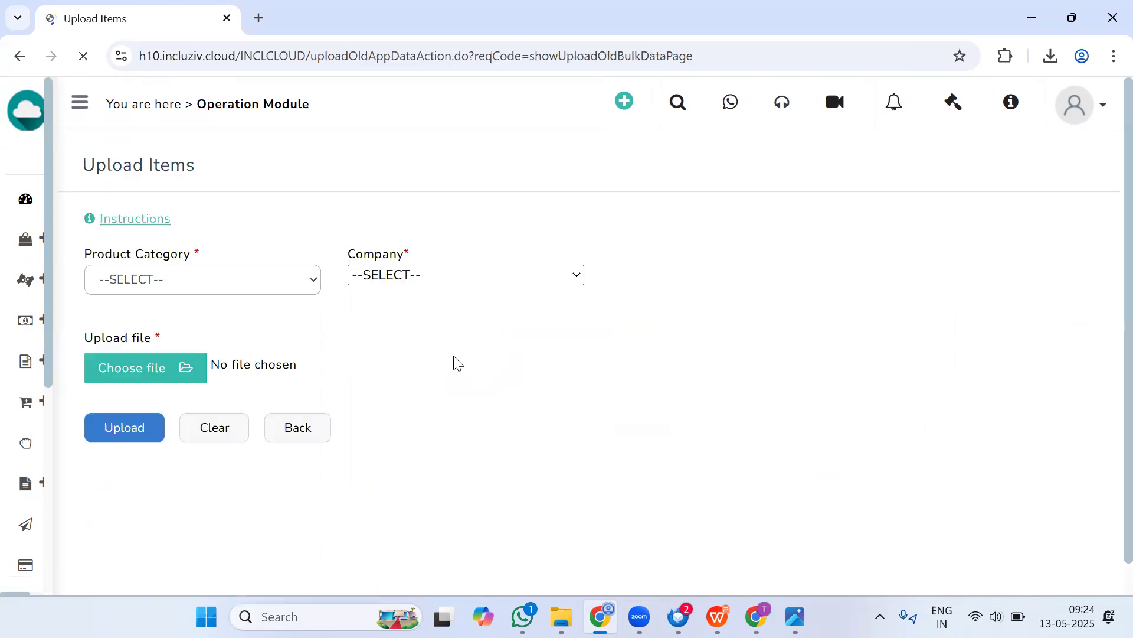
Step: Download the demo Items file from the upload instructions and close the field description
left_click(152, 224)
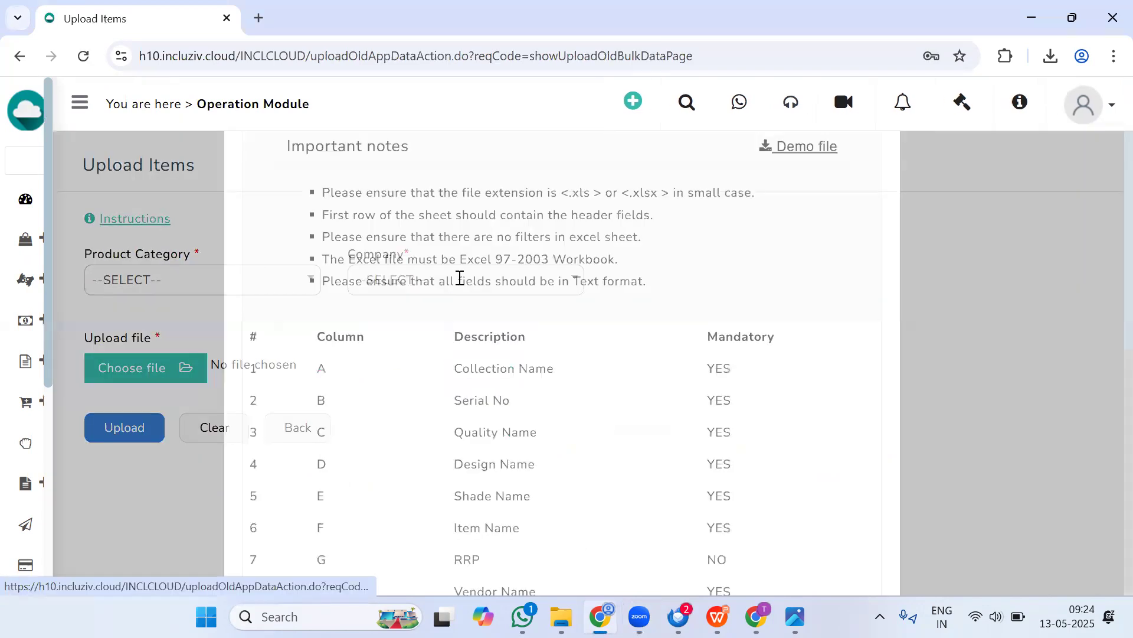
left_click(794, 276)
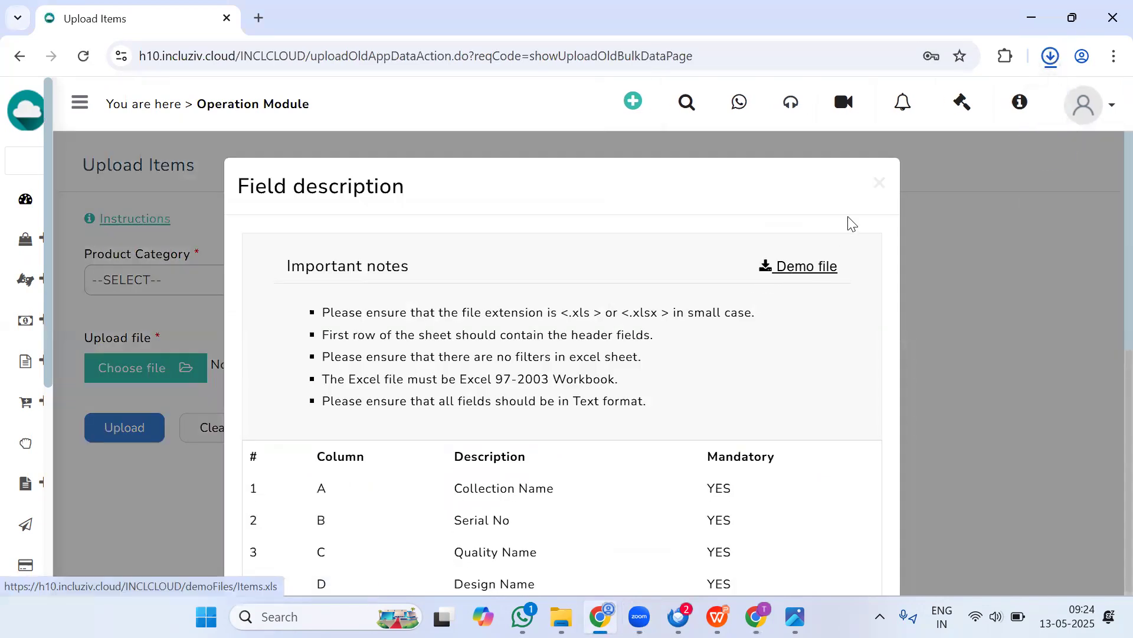
left_click(879, 183)
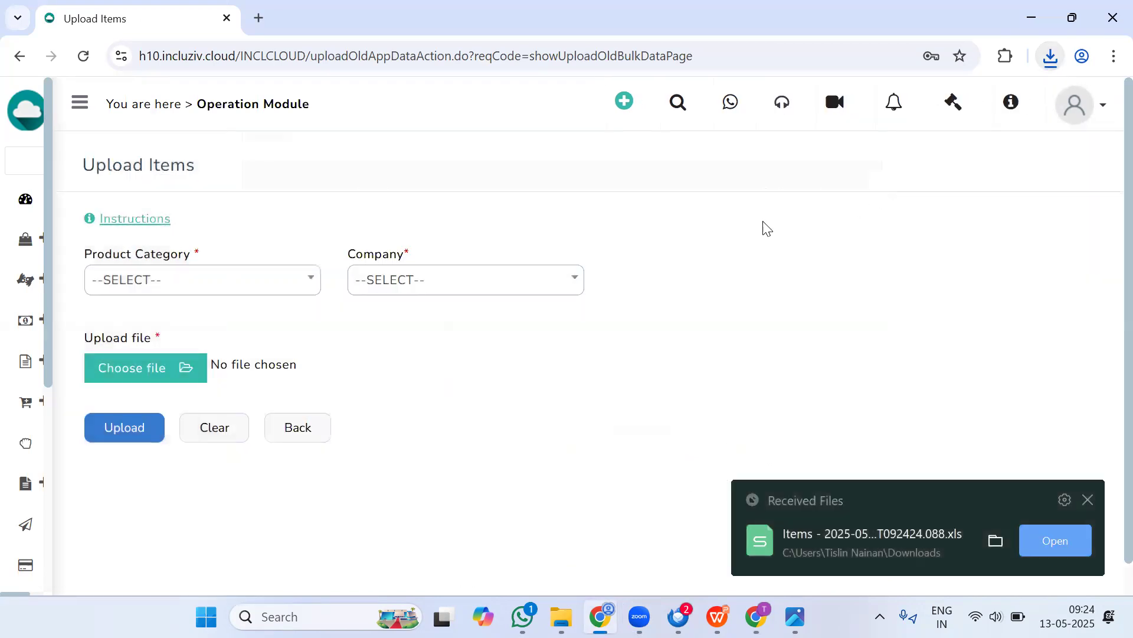
Step: Return to the upload page and open the downloaded Items spreadsheet
left_click(323, 428)
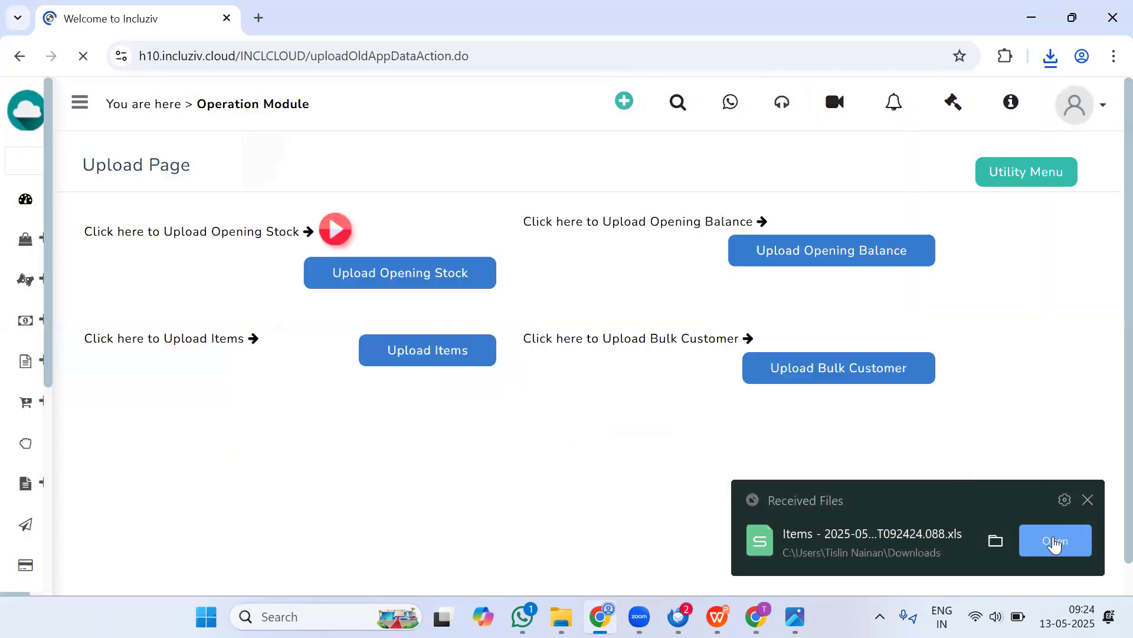
left_click(1053, 539)
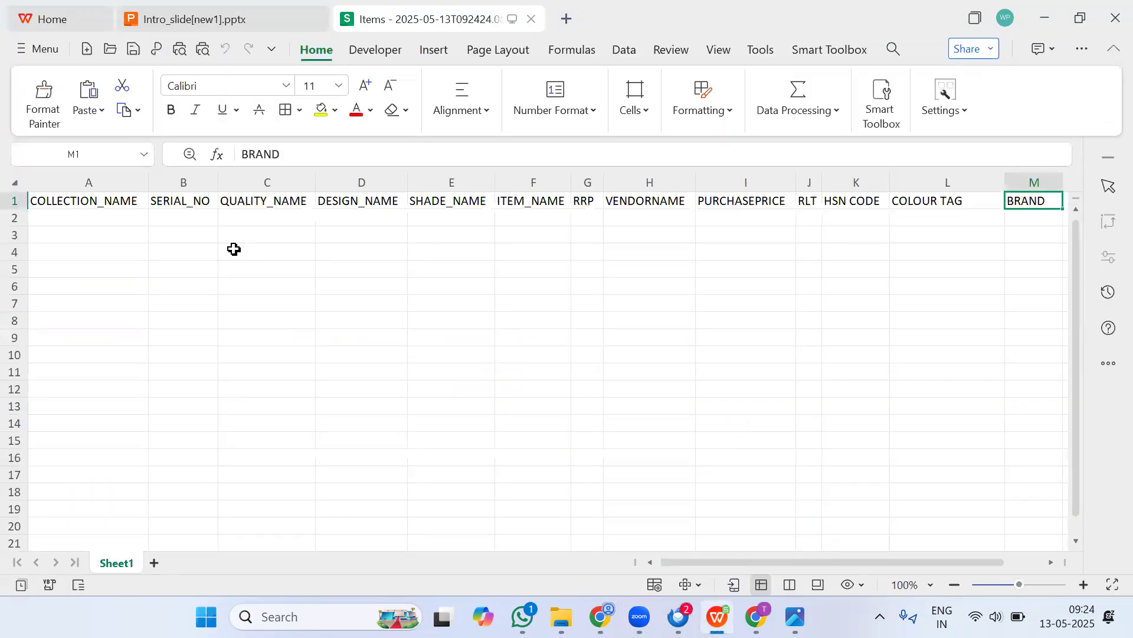
Step: Review each column heading of the Items template along row 2
left_click(66, 225)
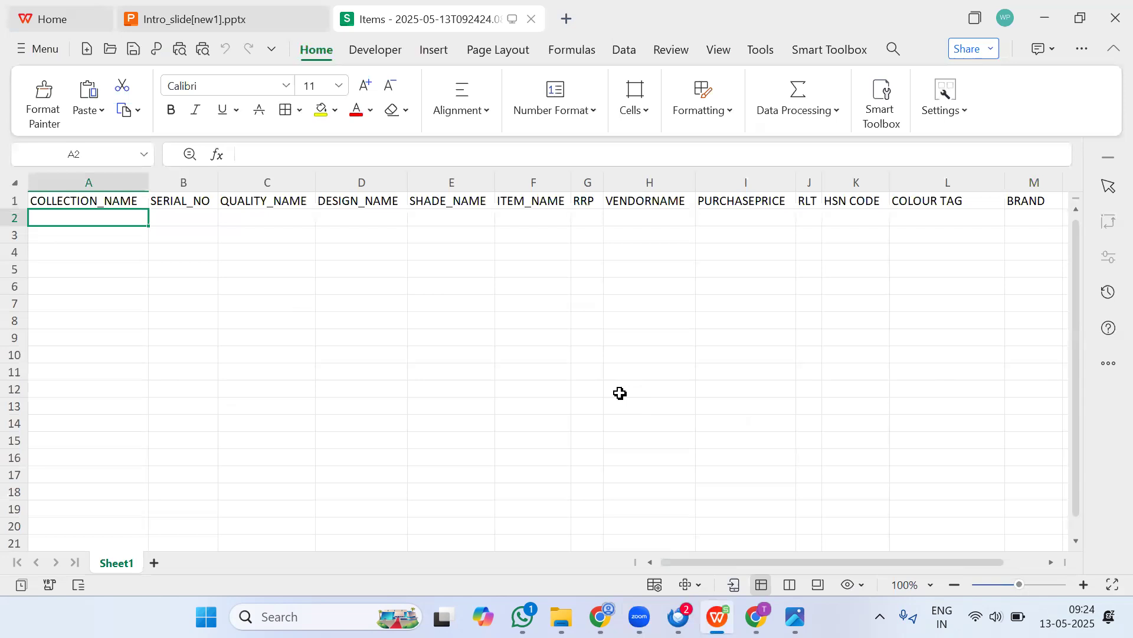
key("Tab")
key("Tab")
key("Tab")
key("Tab")
key("Tab")
key("Tab")
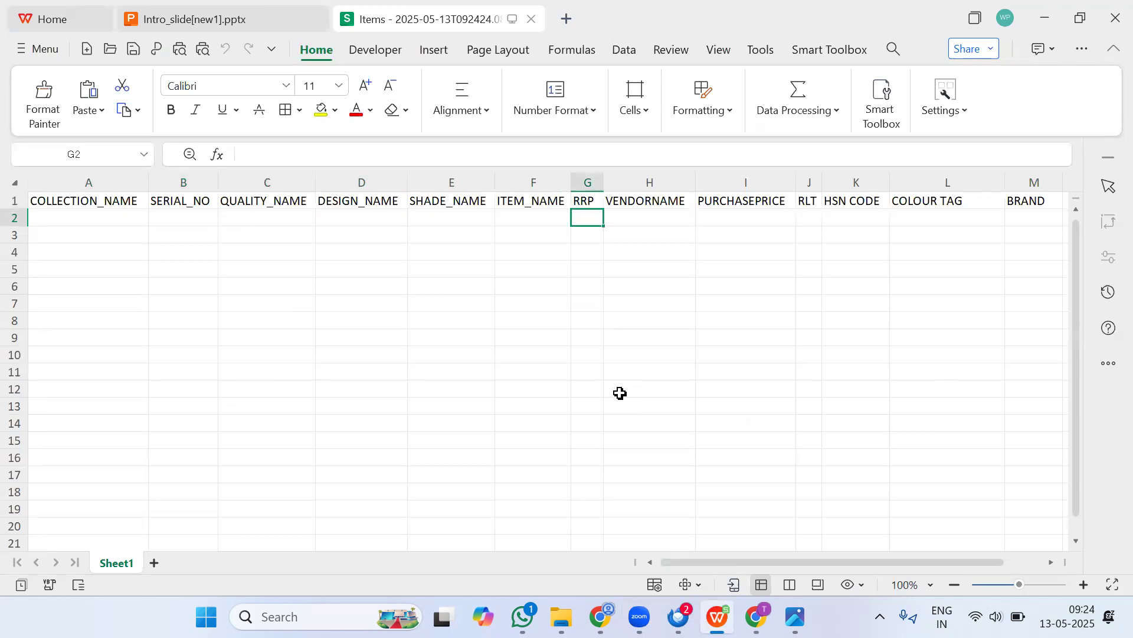
key("Tab")
key("Tab")
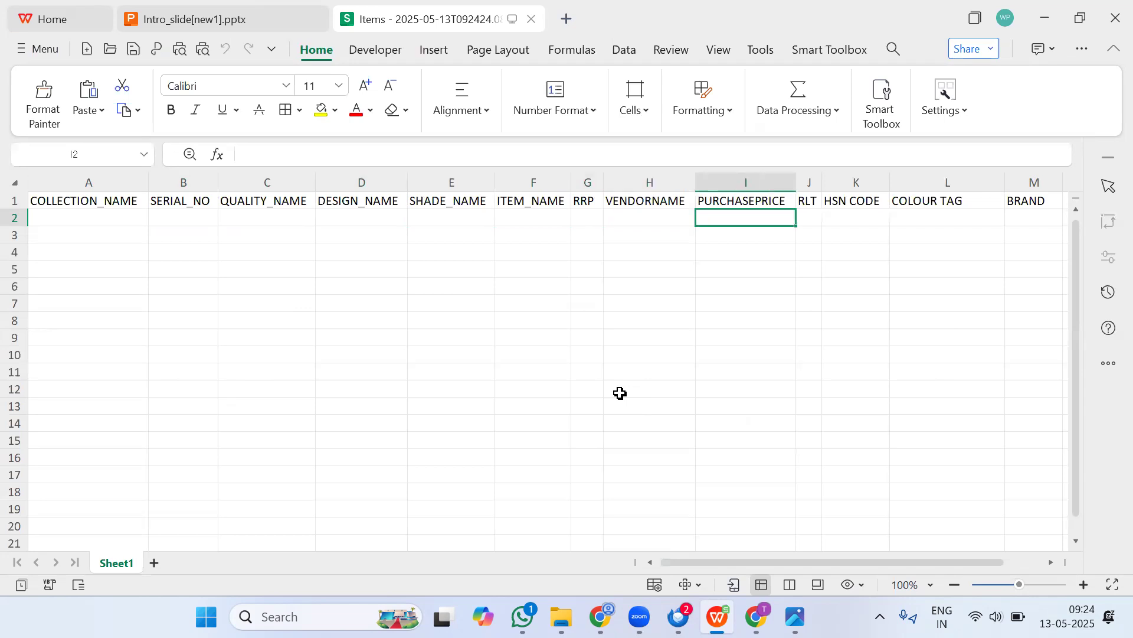
key("Tab")
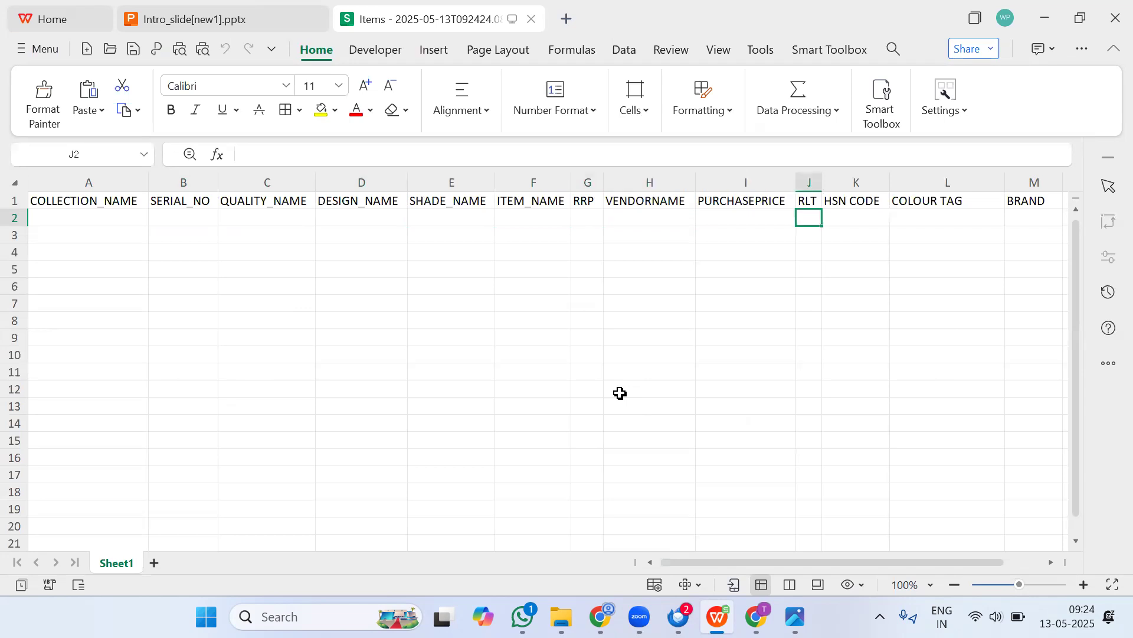
key("Tab")
key("Tab")
key("Tab")
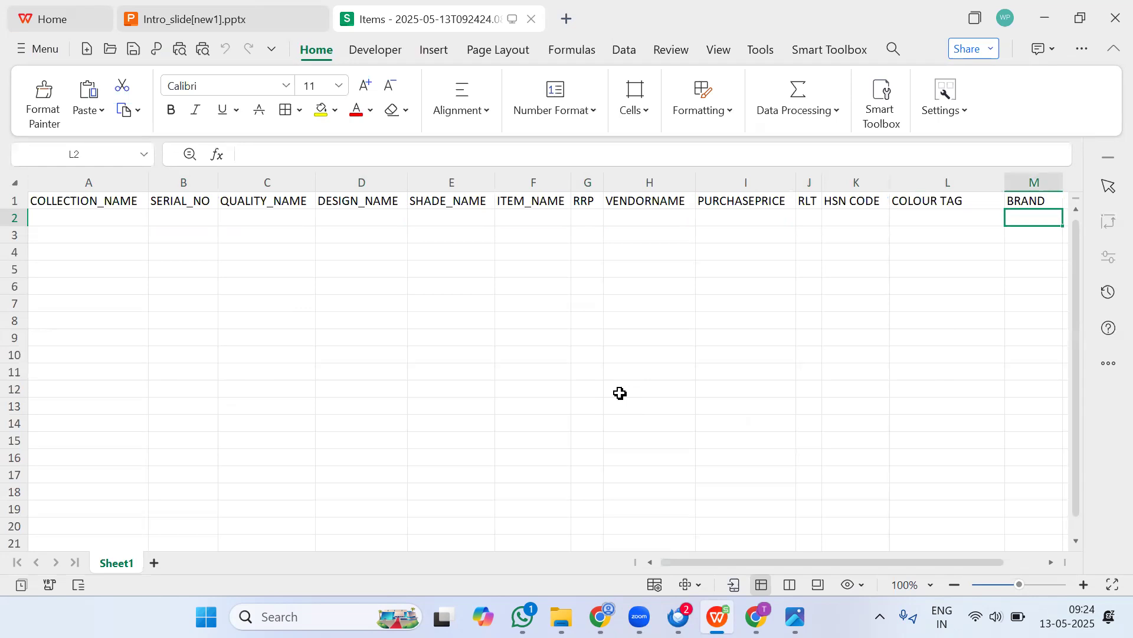
key("shift+Tab")
key("Home")
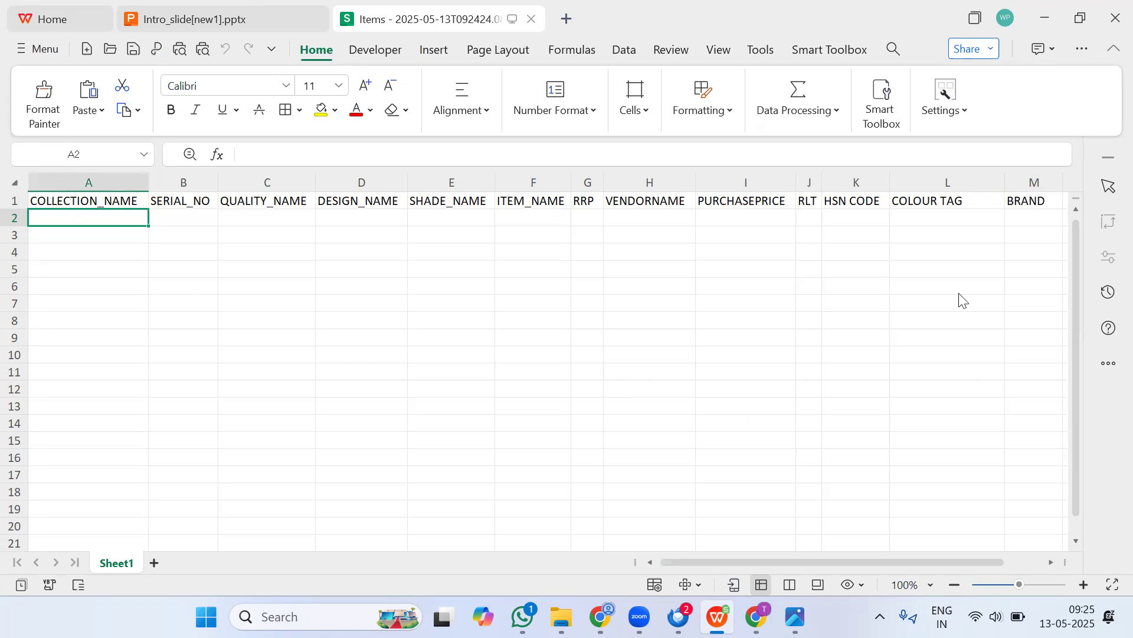
Step: Examine the label on the fabric sample photo for its pattern, collection and number
key("alt+Tab")
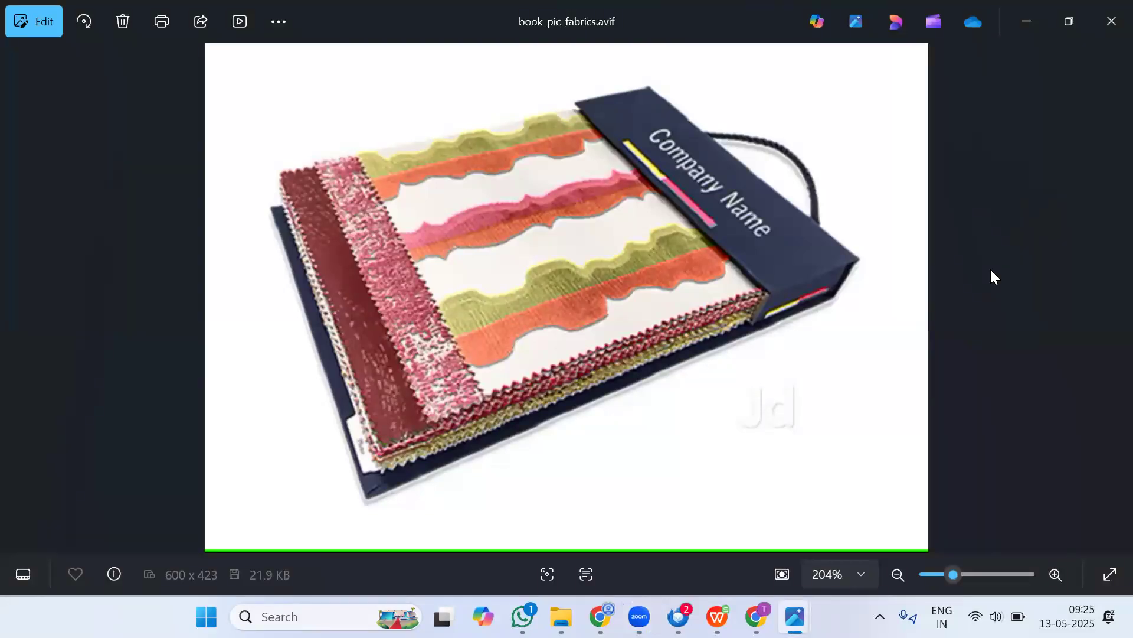
key("Left")
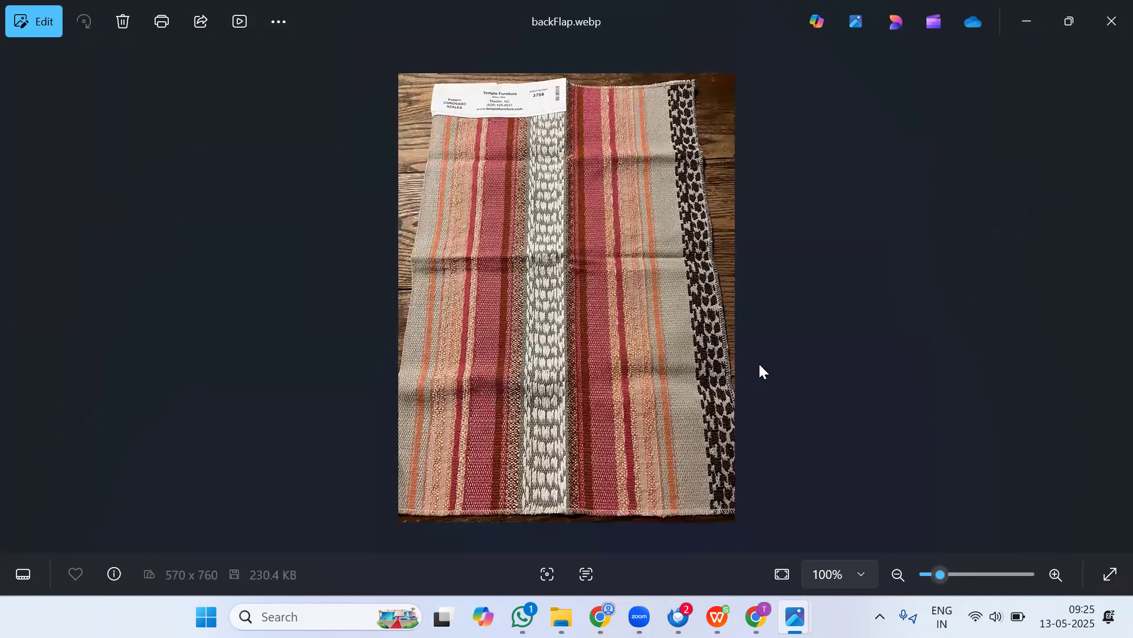
scroll(512, 99, "up", 2)
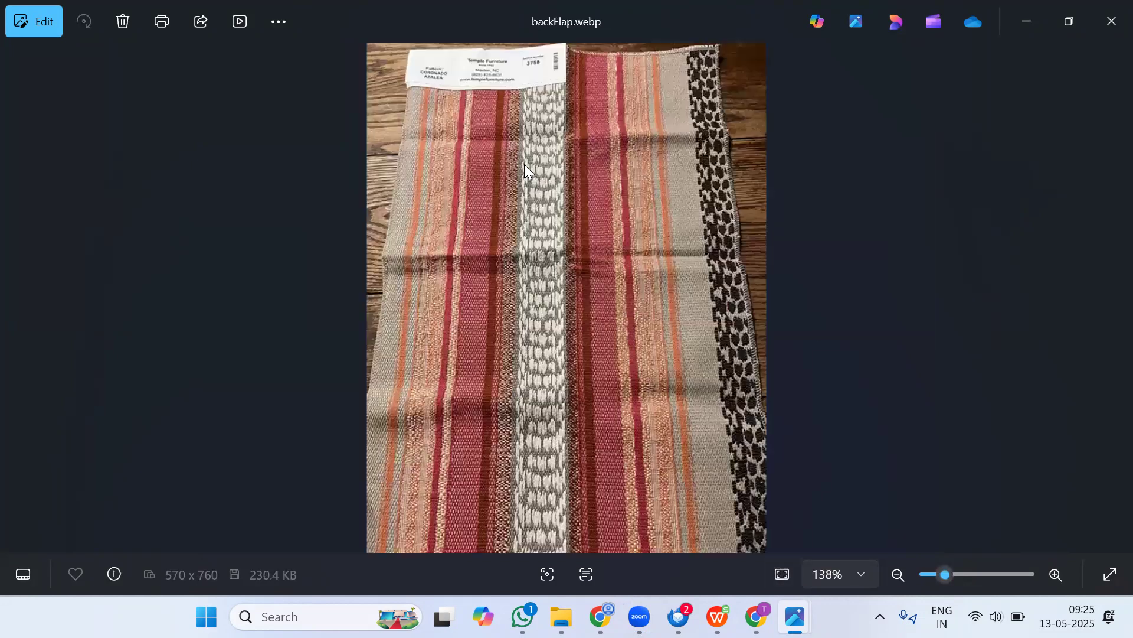
scroll(408, 118, "up", 2)
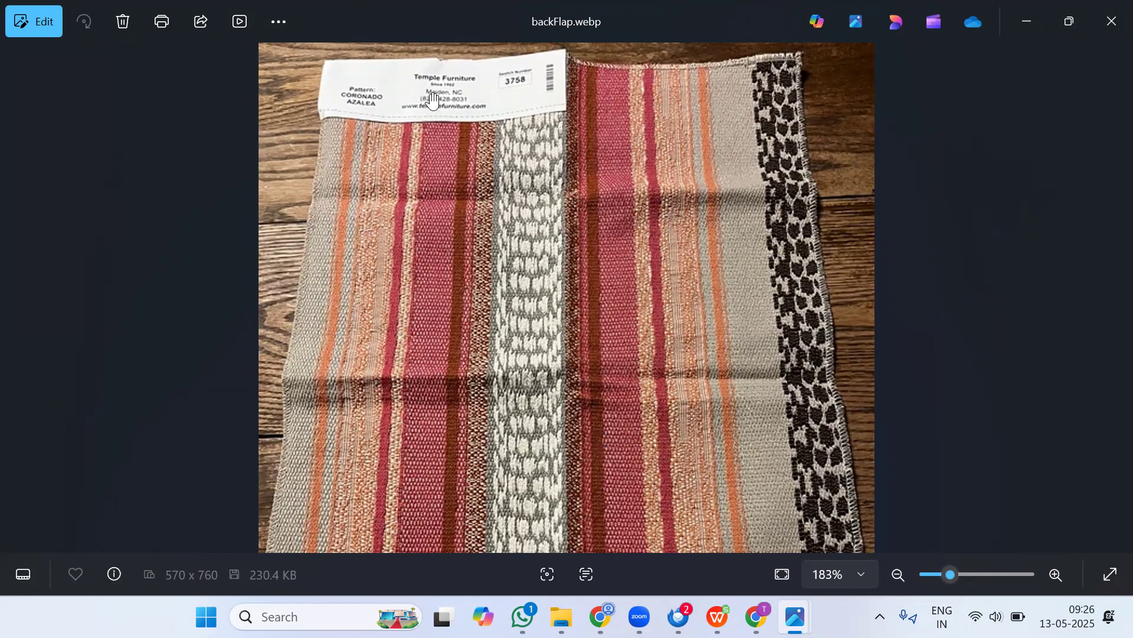
scroll(487, 93, "up", 2)
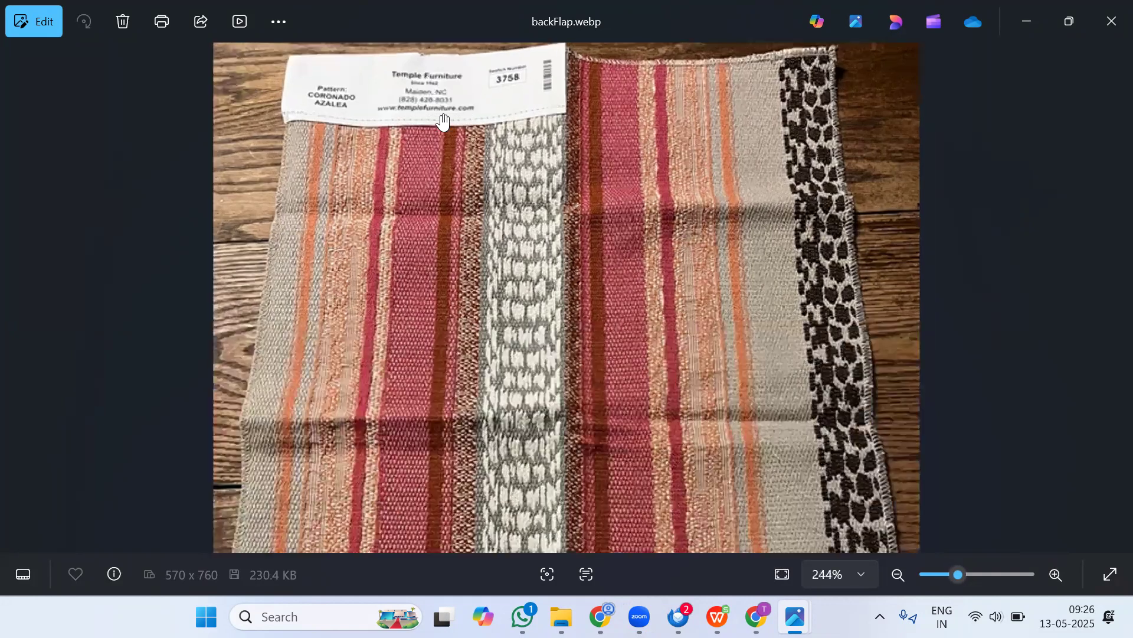
scroll(310, 127, "up", 1)
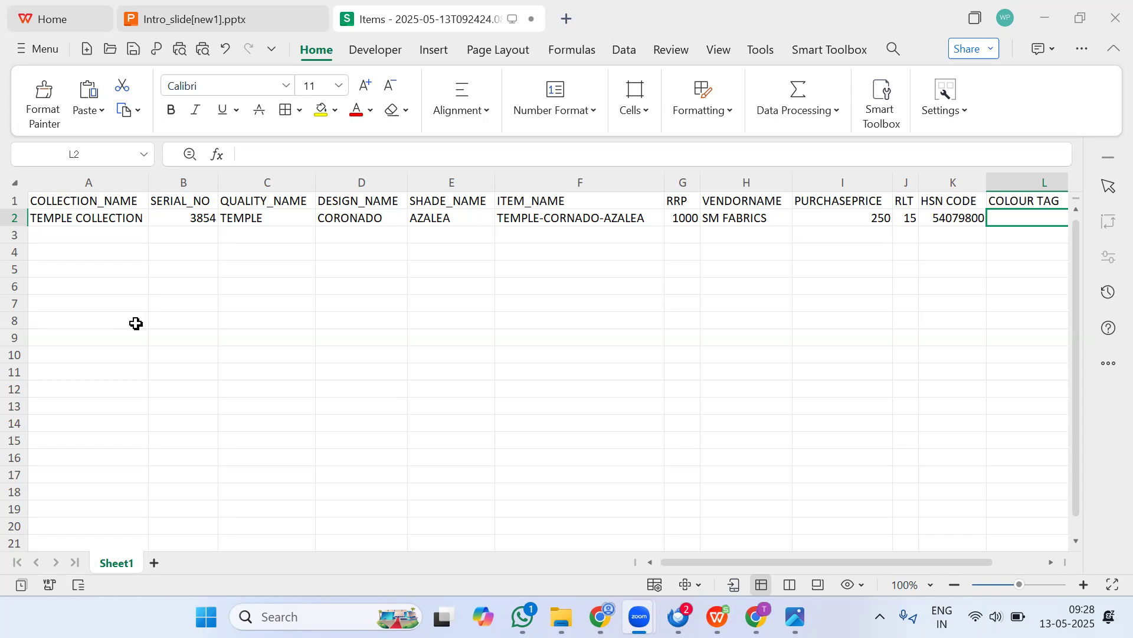
Step: Fill TEMPLE COLLECTION down the collection column to row 13
left_click(105, 218)
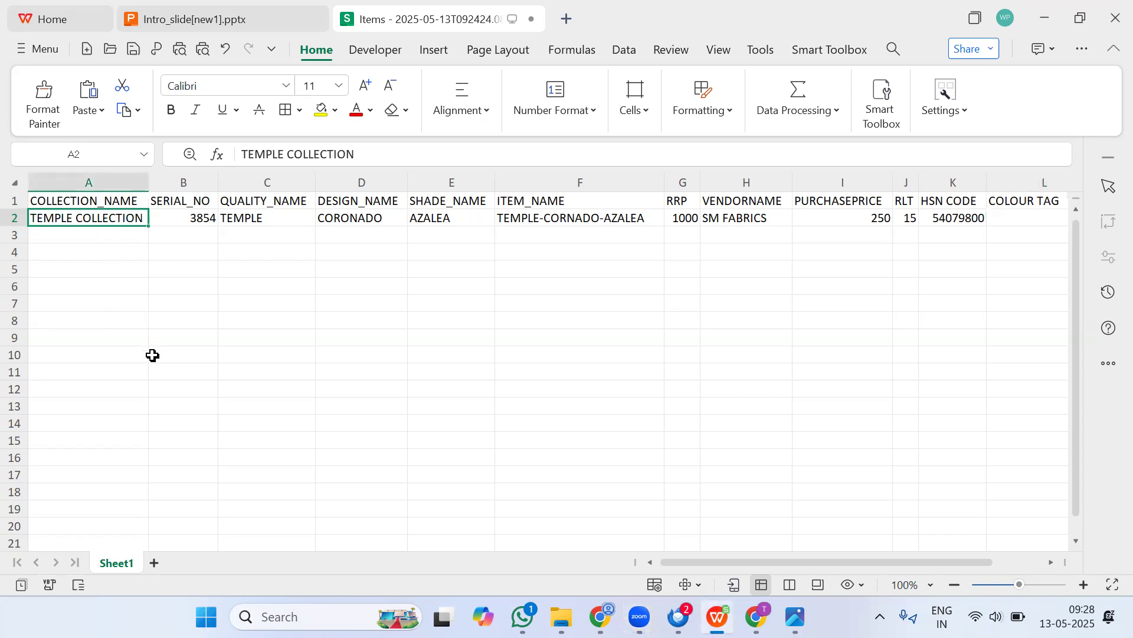
left_click_drag(148, 227, 140, 415)
Step: Fill the serial numbers down as a series from 3854 to row 13
left_click(186, 217)
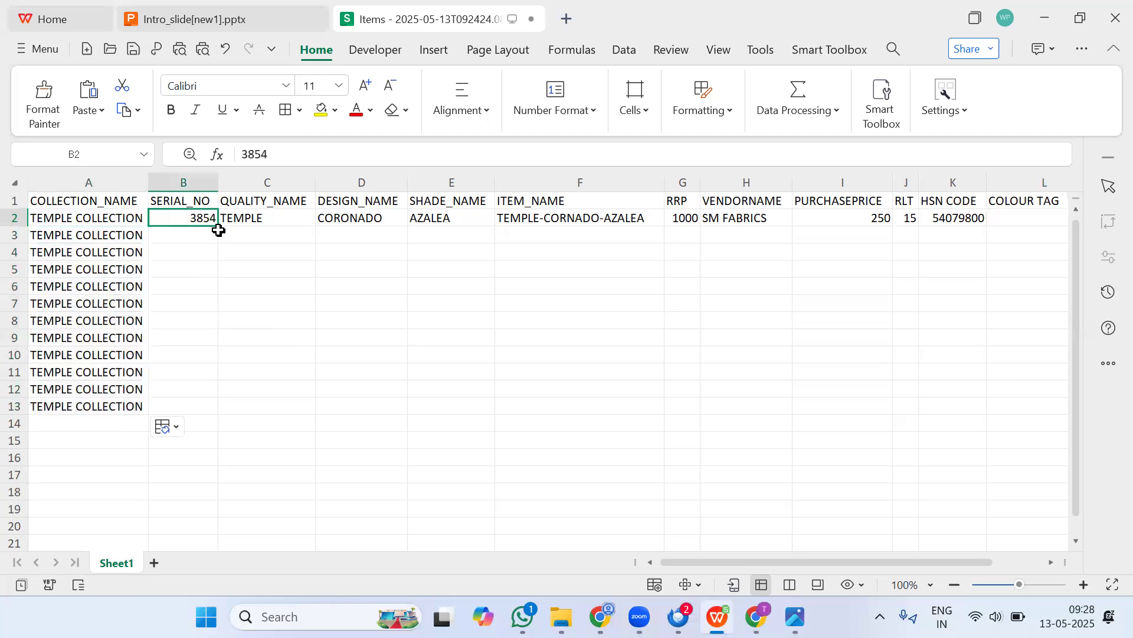
left_click_drag(218, 227, 210, 407)
left_click(263, 373)
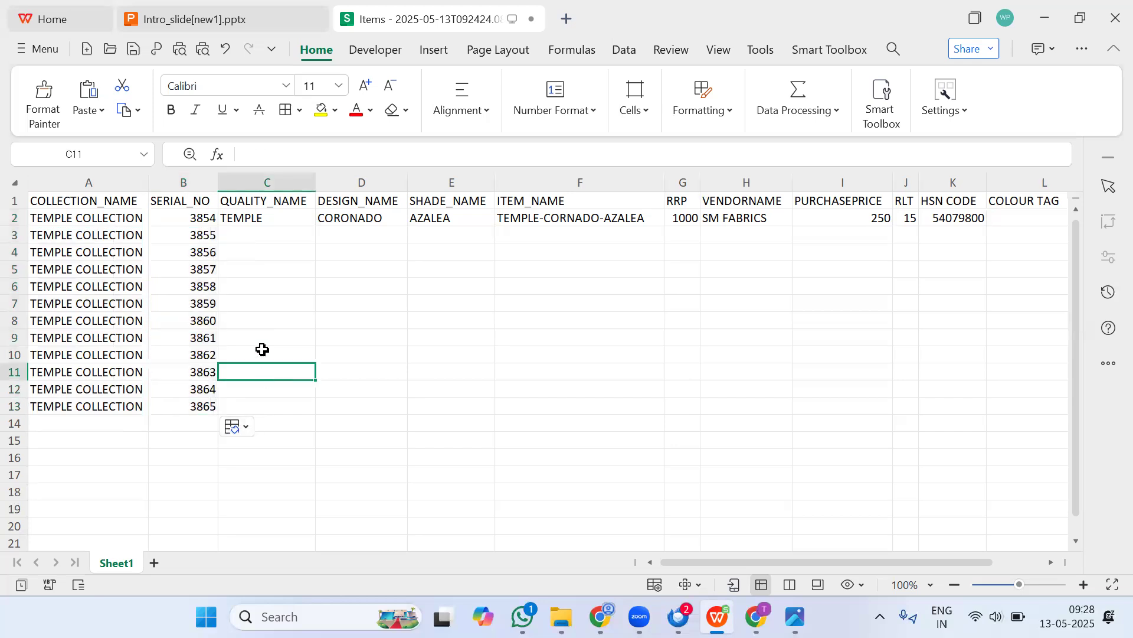
Step: Fill the TEMPLE quality name down to row 13
left_click(266, 219)
double_click(316, 226)
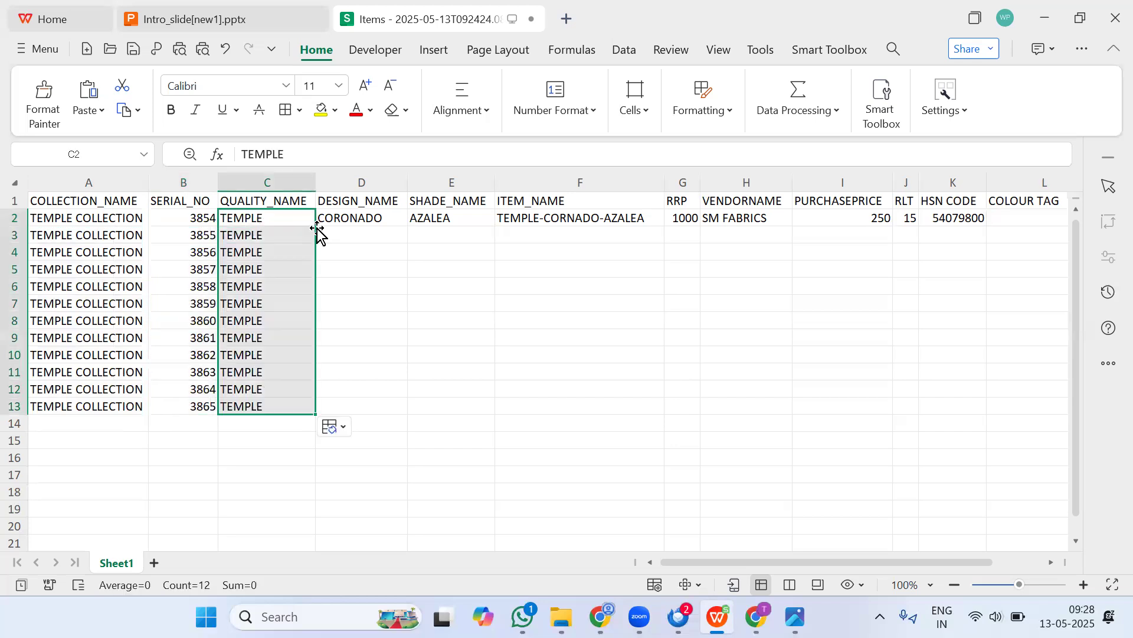
Step: Copy the CORONADO design name down through row 7
left_click(347, 236)
left_click(371, 217)
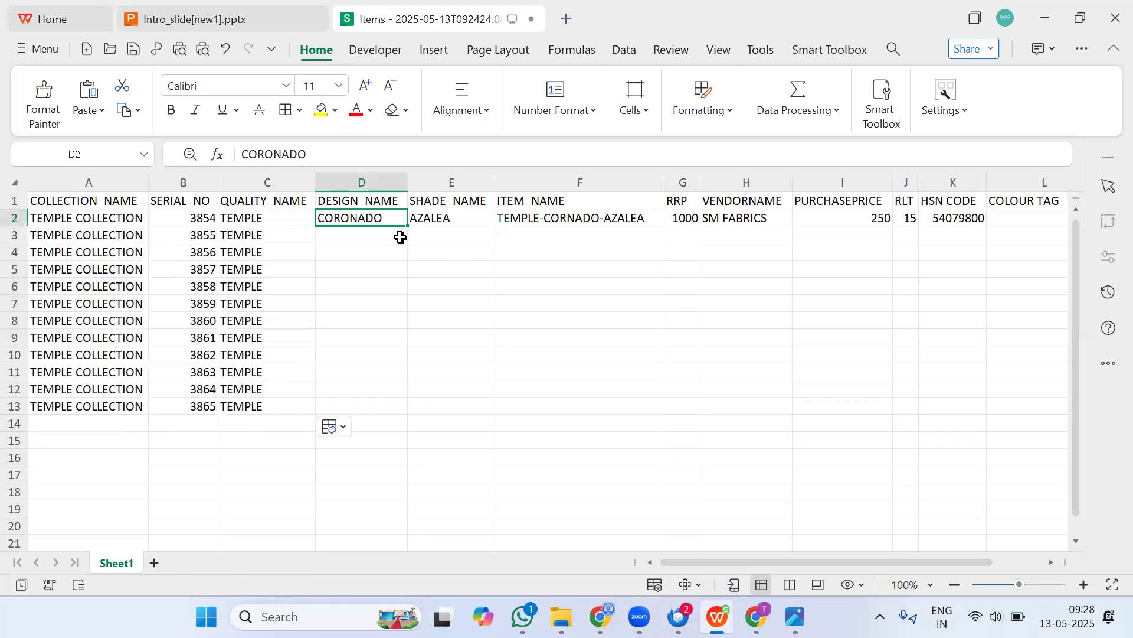
left_click_drag(407, 226, 397, 308)
Step: Enter GOTHIC as the design in row 8 and fill it down to row 13
left_click(380, 326)
type("GOTHIC")
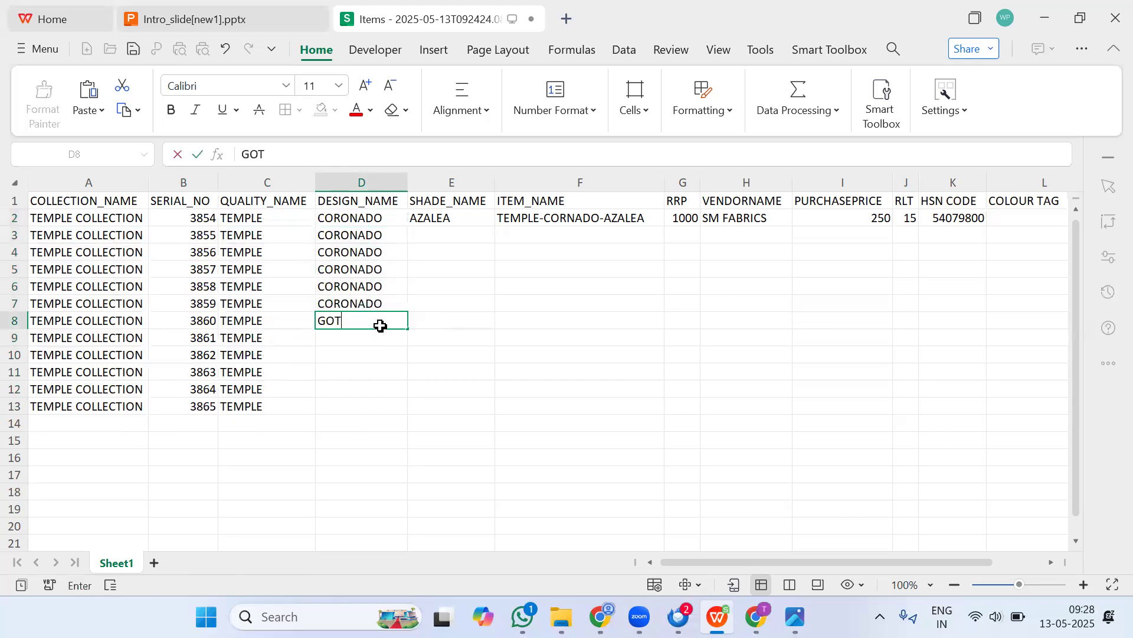
left_click(394, 368)
left_click(370, 321)
left_click_drag(409, 329, 409, 412)
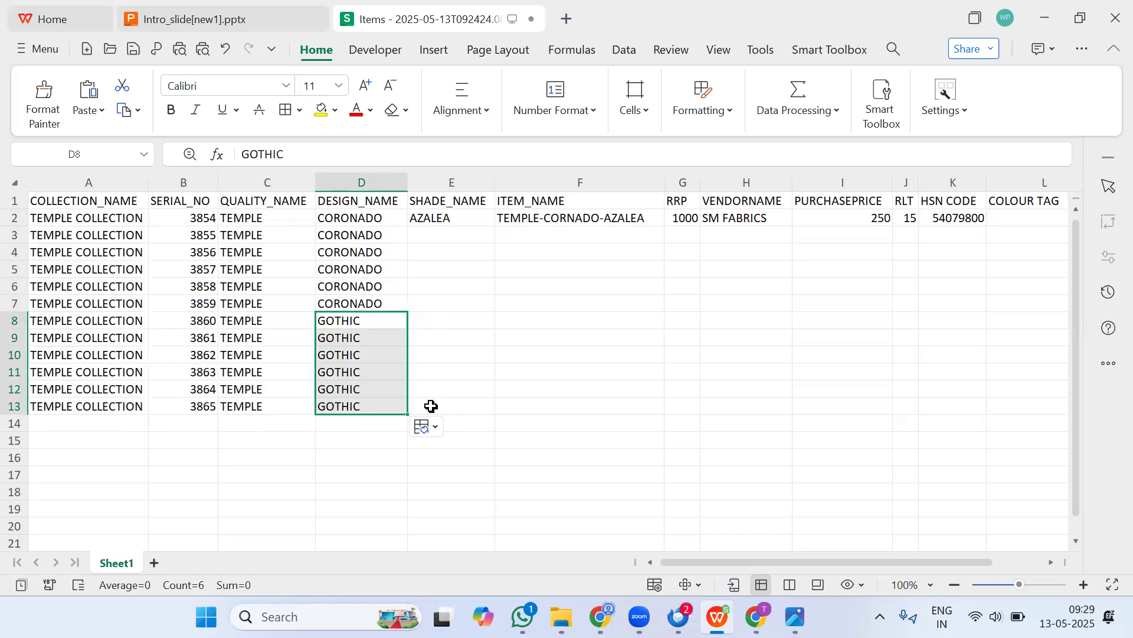
Step: Enter shade names RED, BLUE and MAROON in rows 3 to 5
left_click(456, 229)
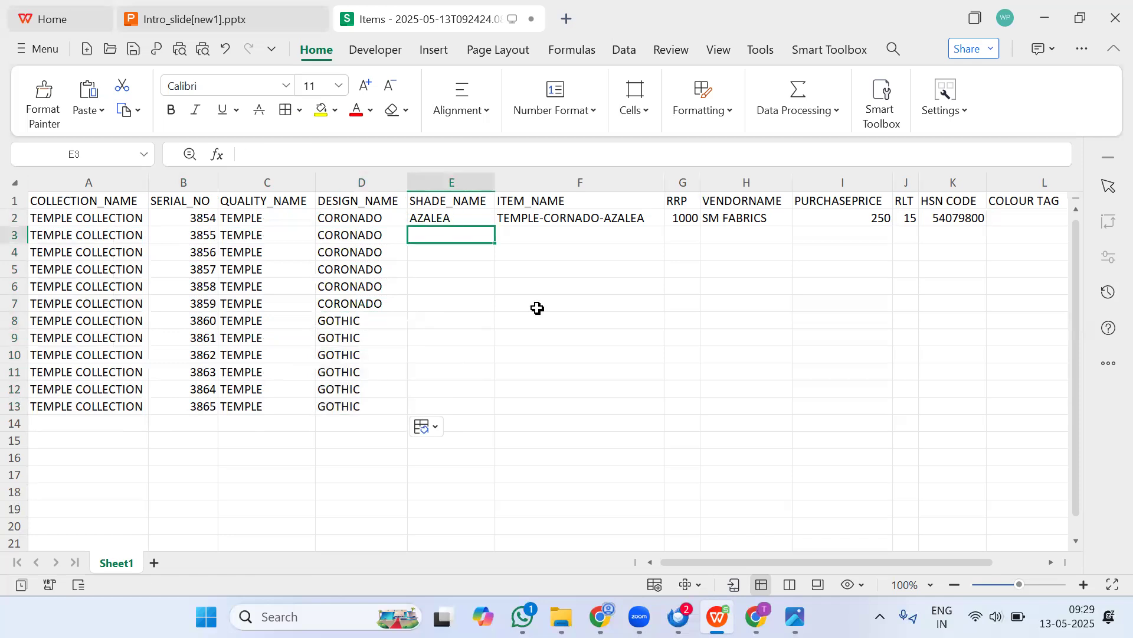
type("RED")
key("Return")
type("BLUE")
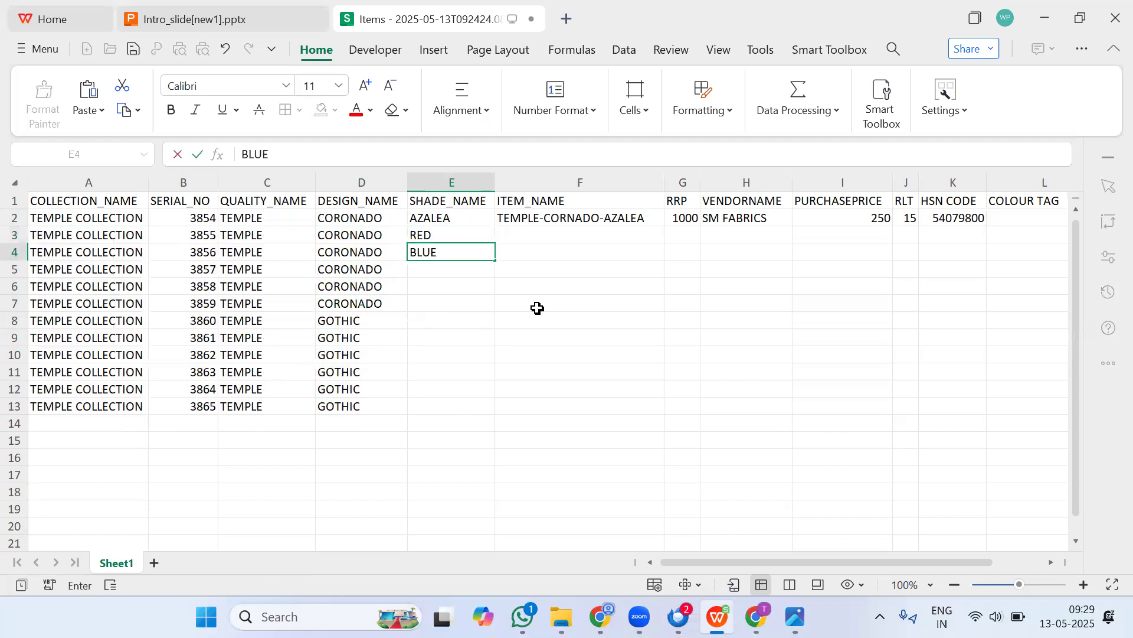
key("Tab")
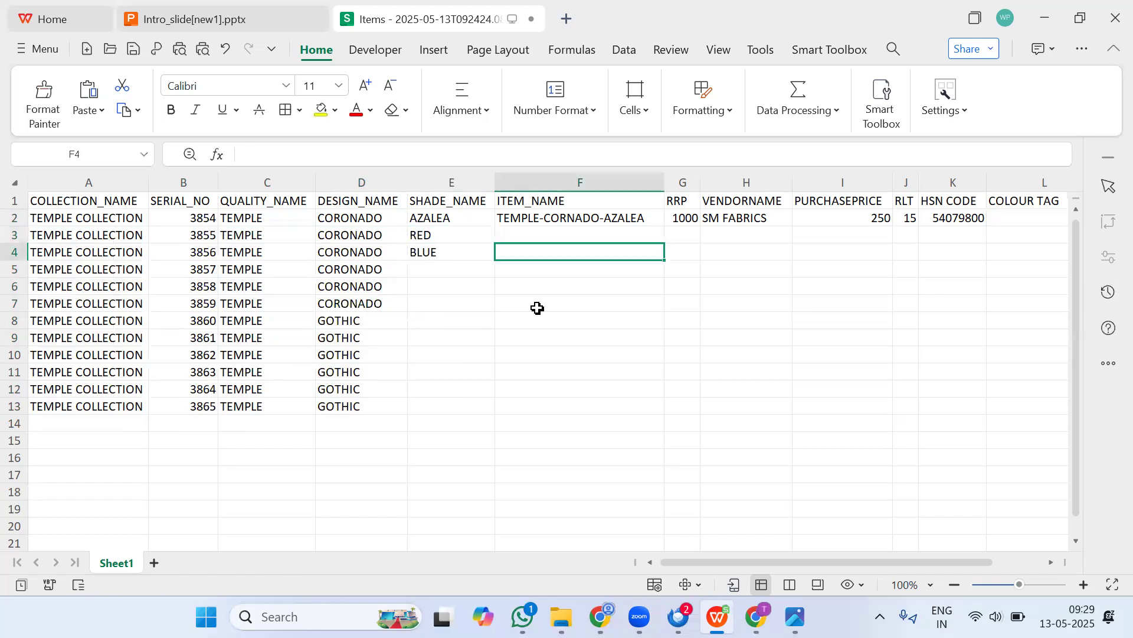
left_click(449, 269)
type("M")
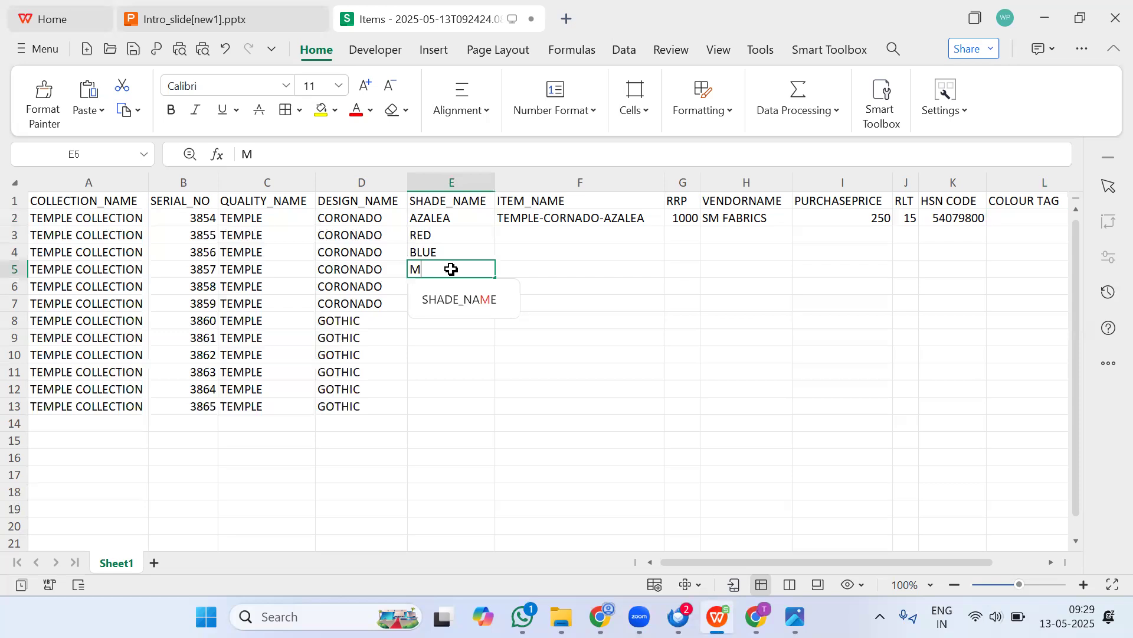
type("AROON")
left_click_drag(513, 437, 513, 426)
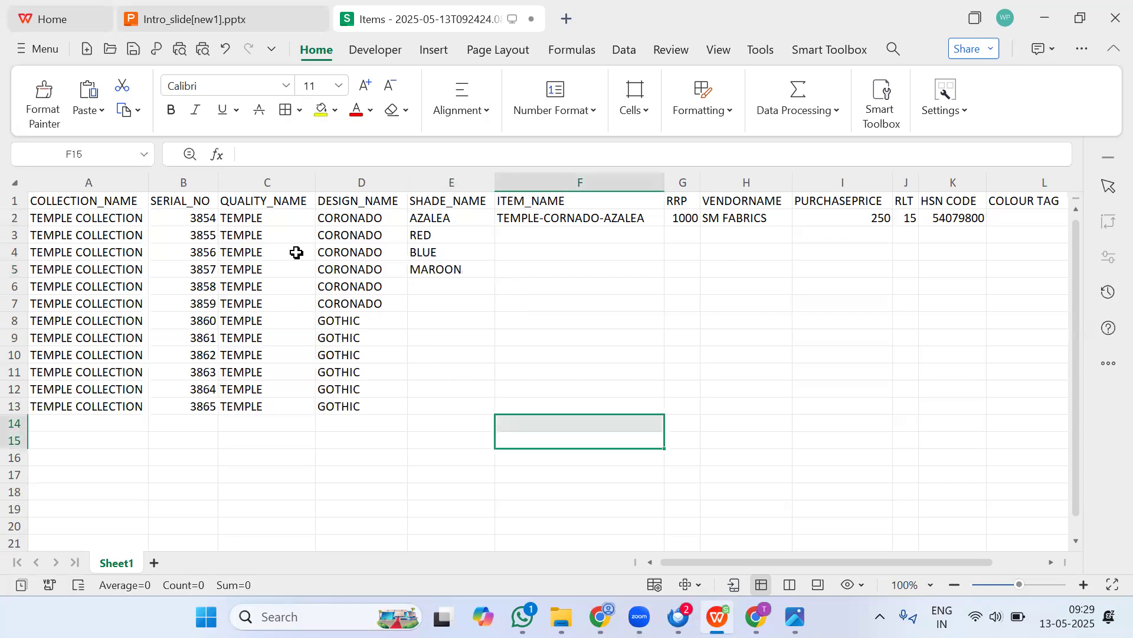
left_click(596, 233)
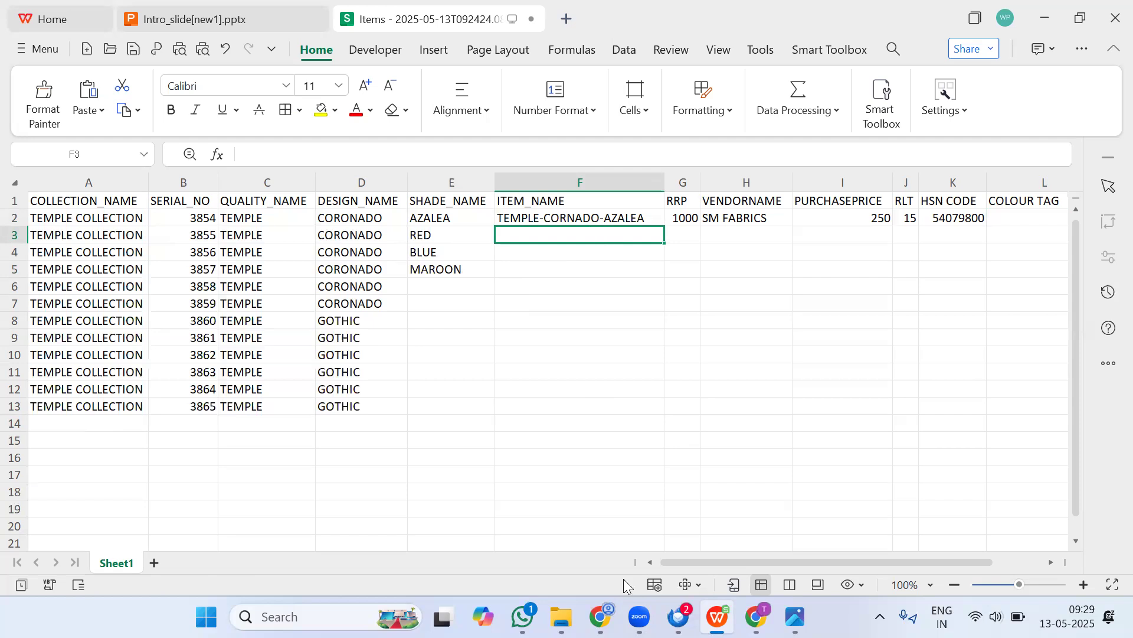
Step: Switch to the browser and open Product Categories from the Masters menu
left_click(601, 616)
mouse_move(8, 469)
scroll(24, 520, "down", 5)
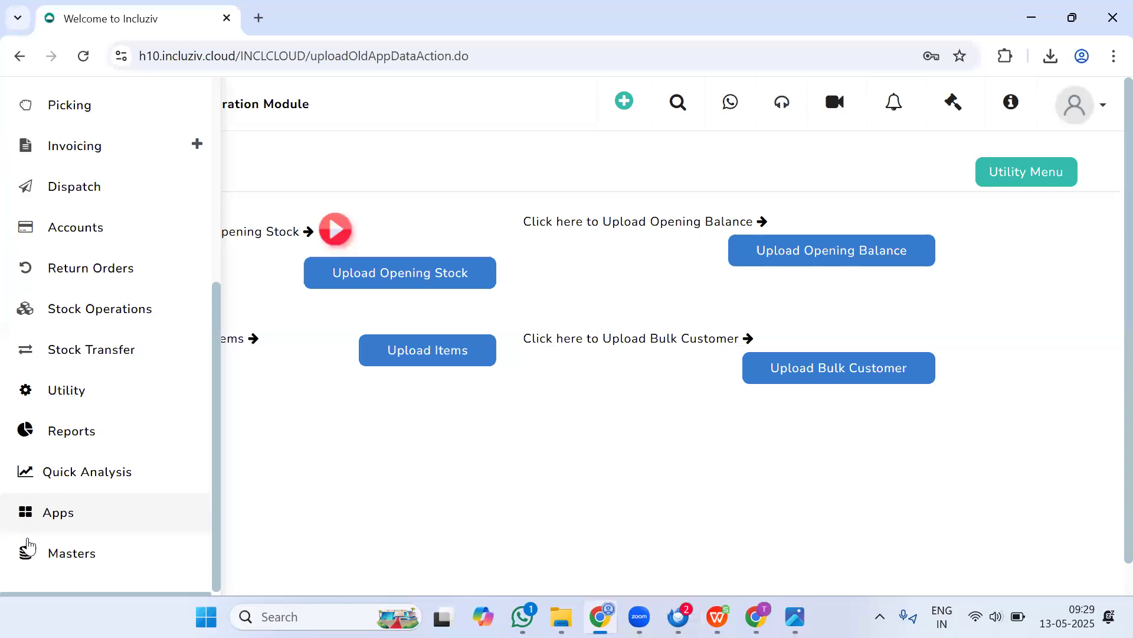
left_click(57, 561)
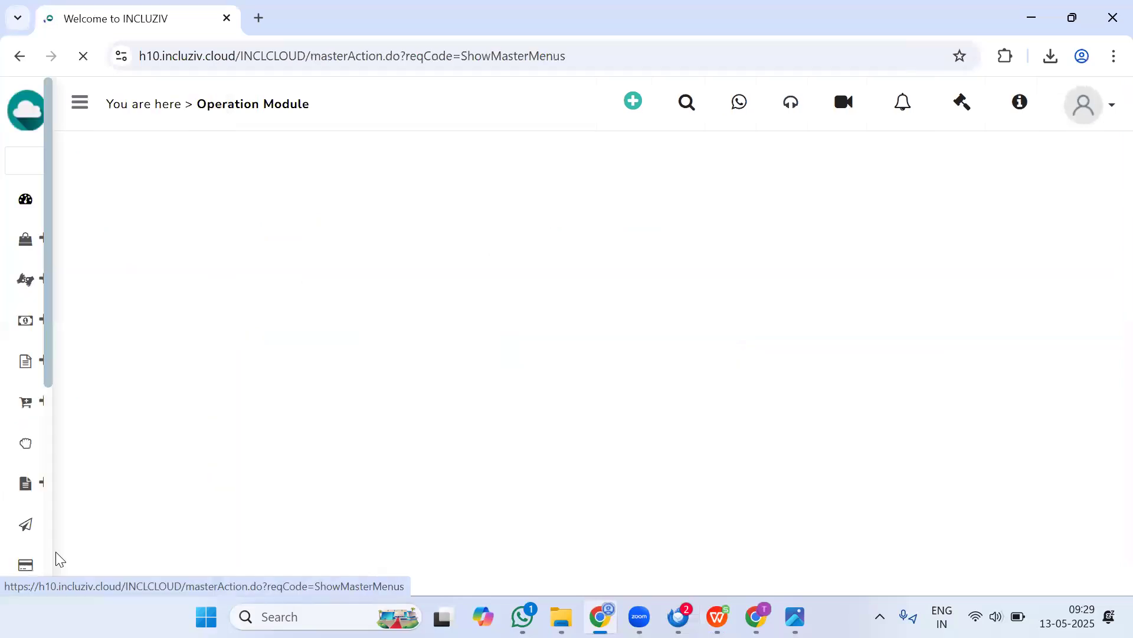
left_click(725, 396)
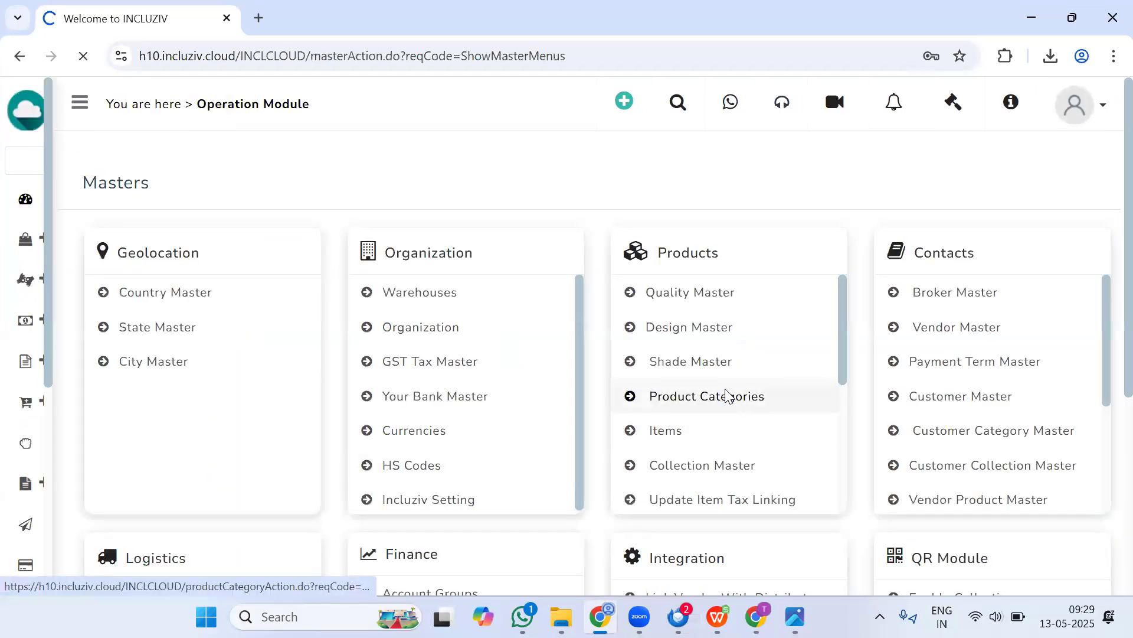
Step: Open the FABRICS product category for modification and review its QDS Available option
left_click(124, 296)
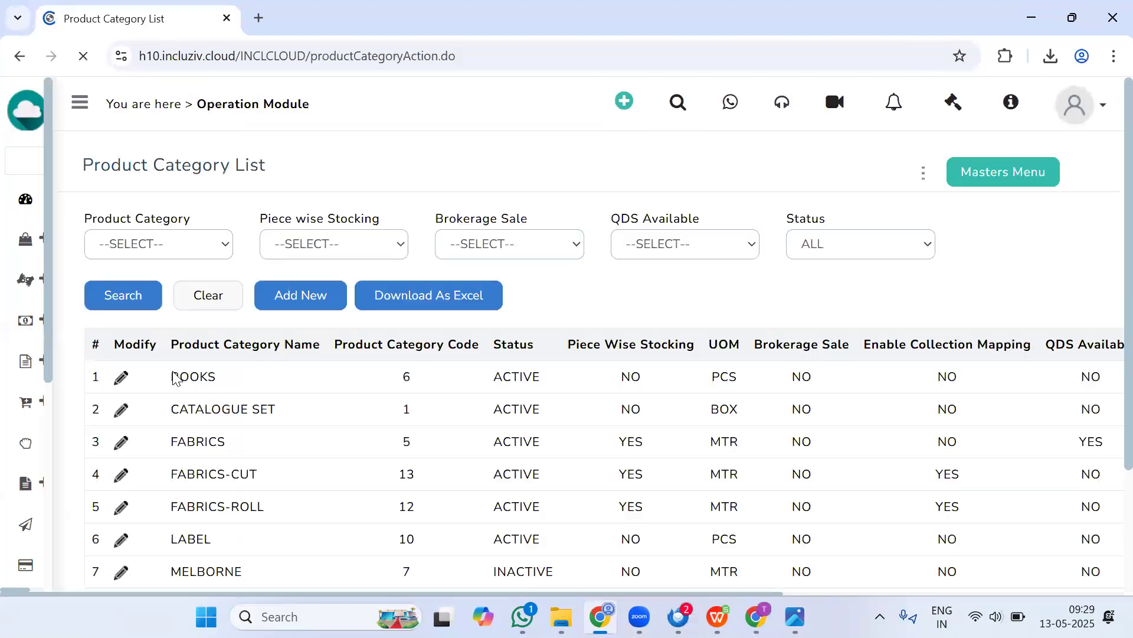
left_click(147, 487)
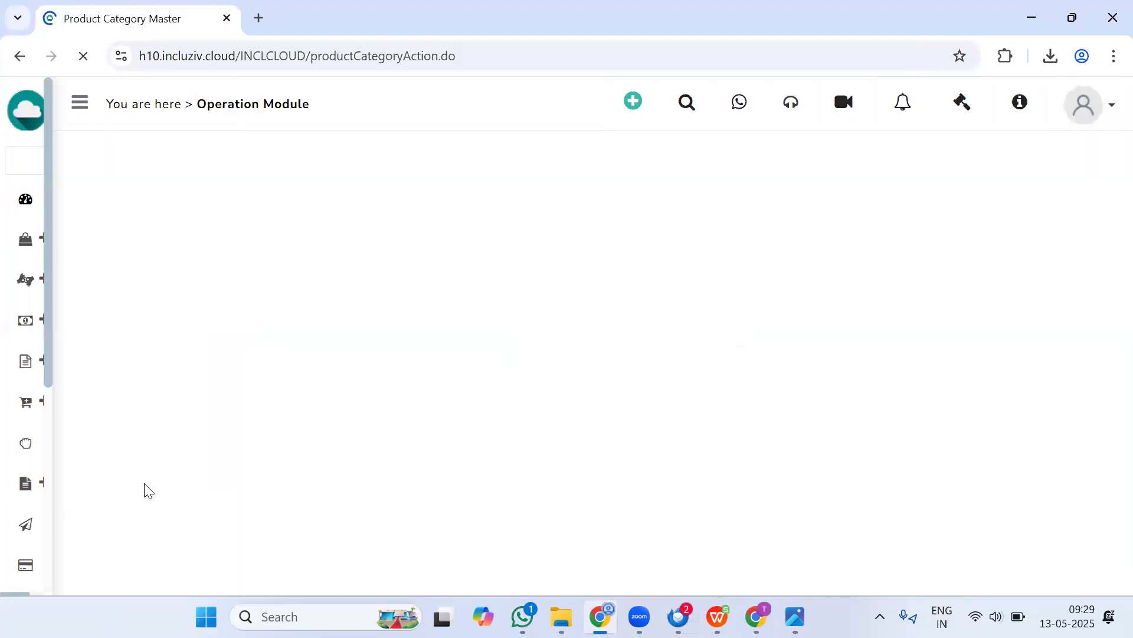
left_click_drag(71, 354, 184, 350)
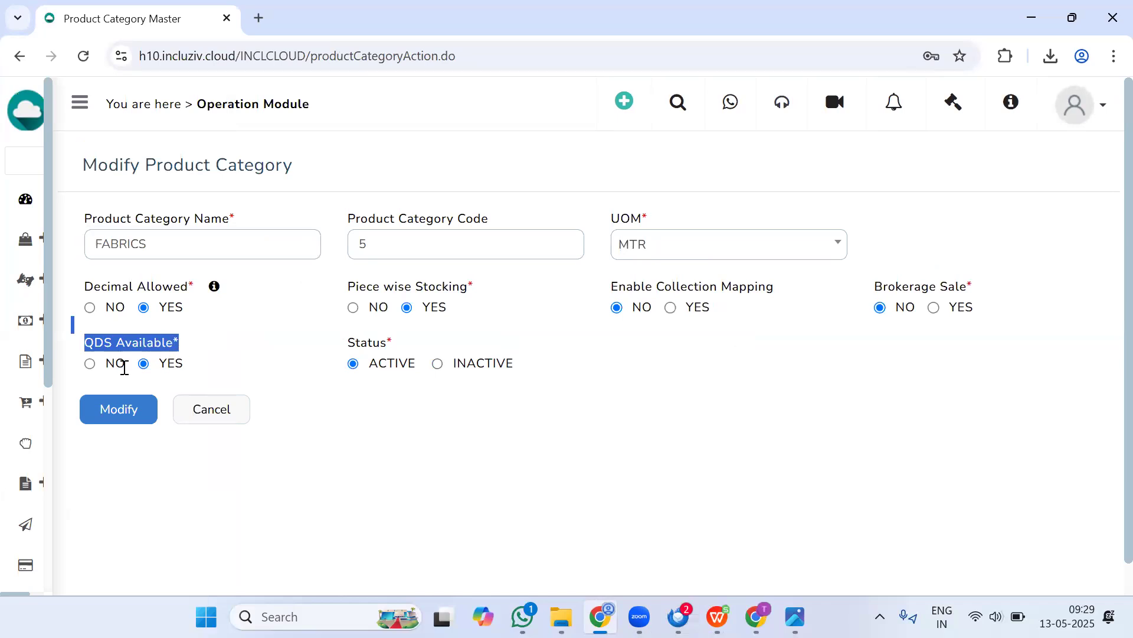
left_click(92, 367)
left_click(145, 365)
left_click(292, 354)
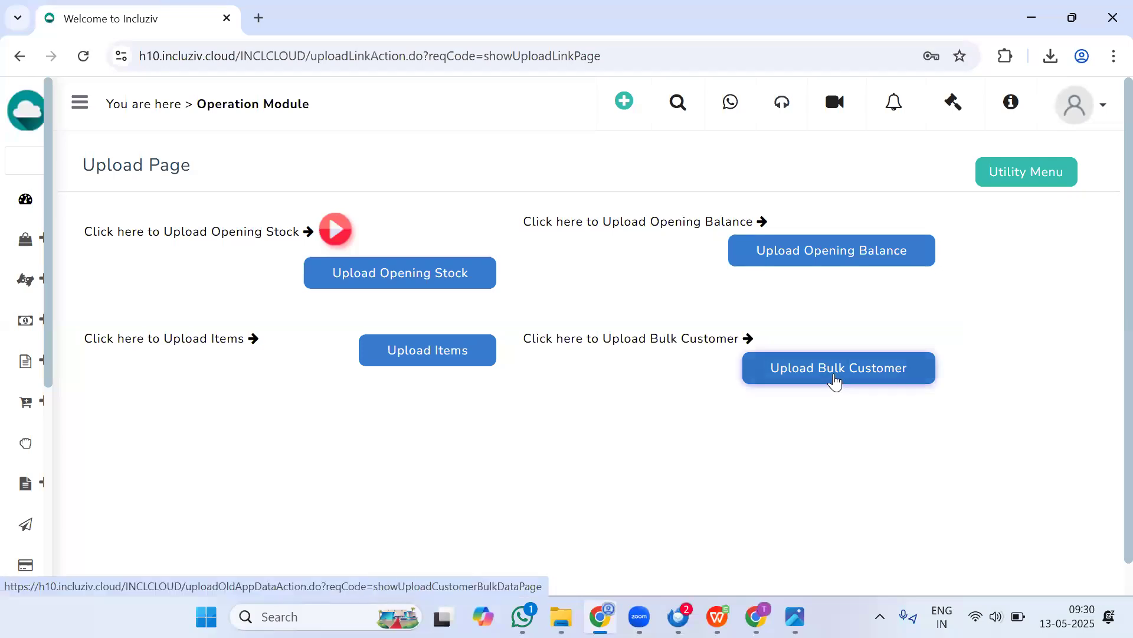
Step: Open the bulk customer upload page, download its demo file from the instructions and open it
left_click(834, 381)
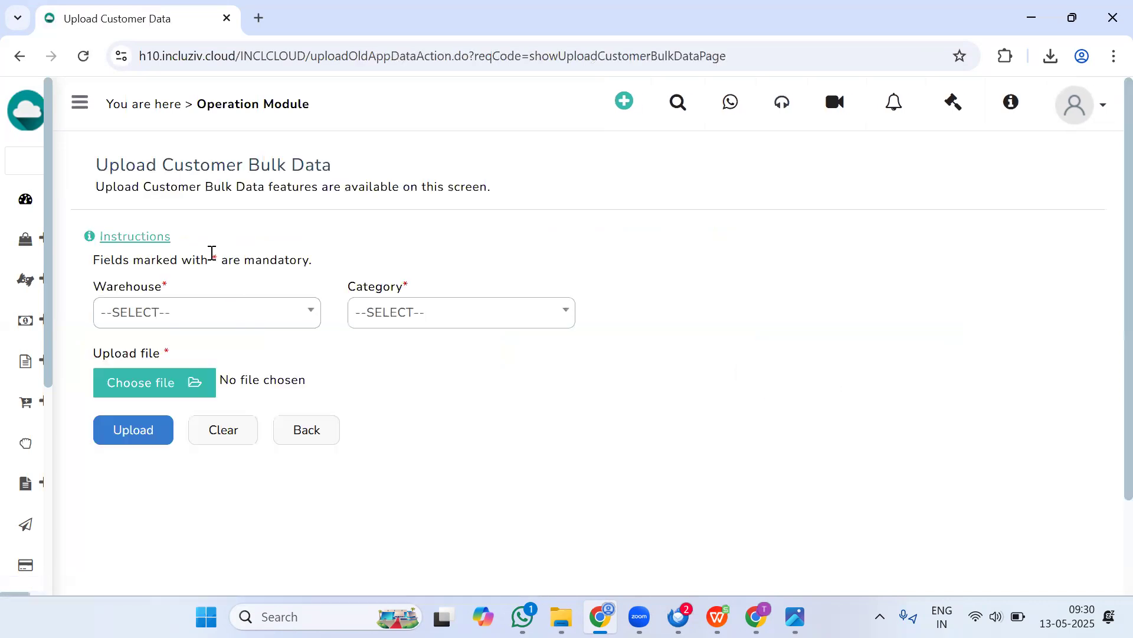
left_click(151, 238)
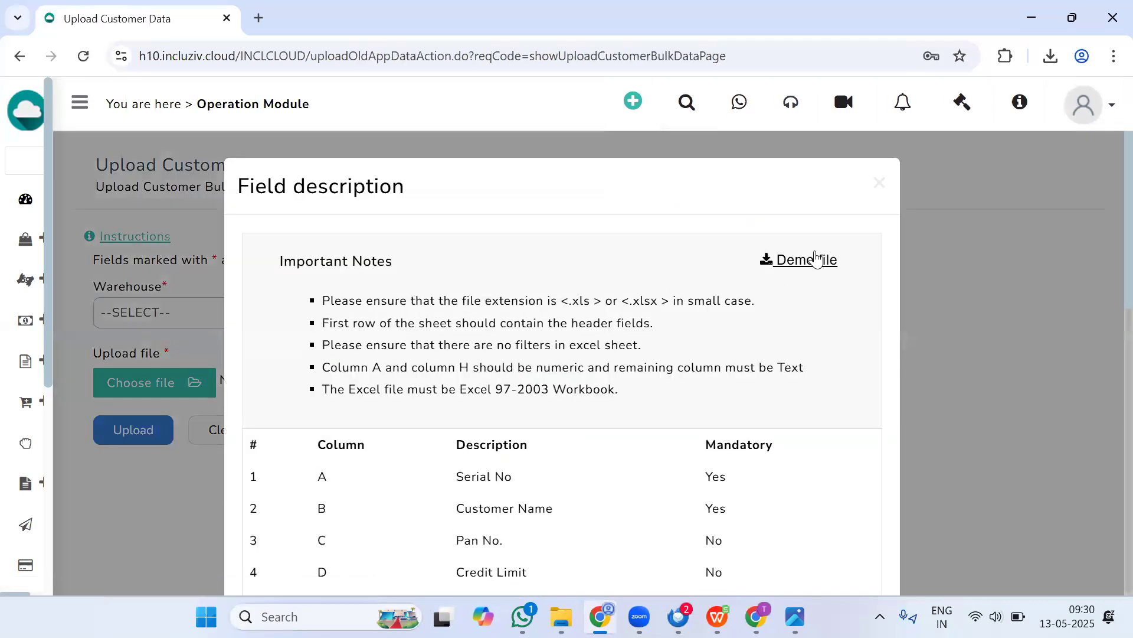
left_click(817, 258)
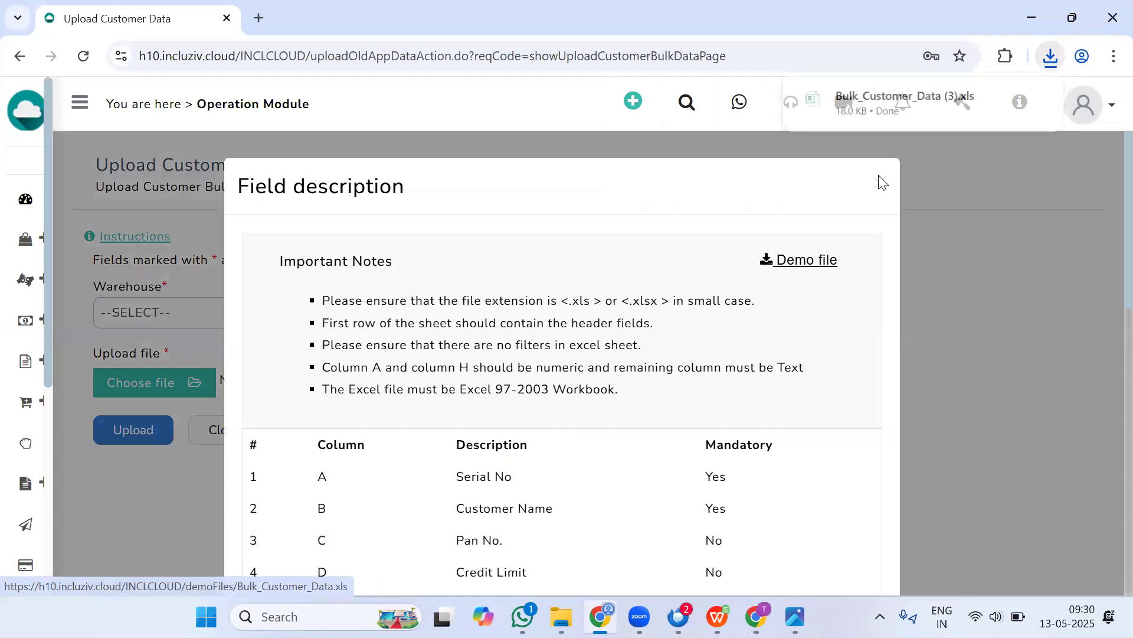
left_click(865, 98)
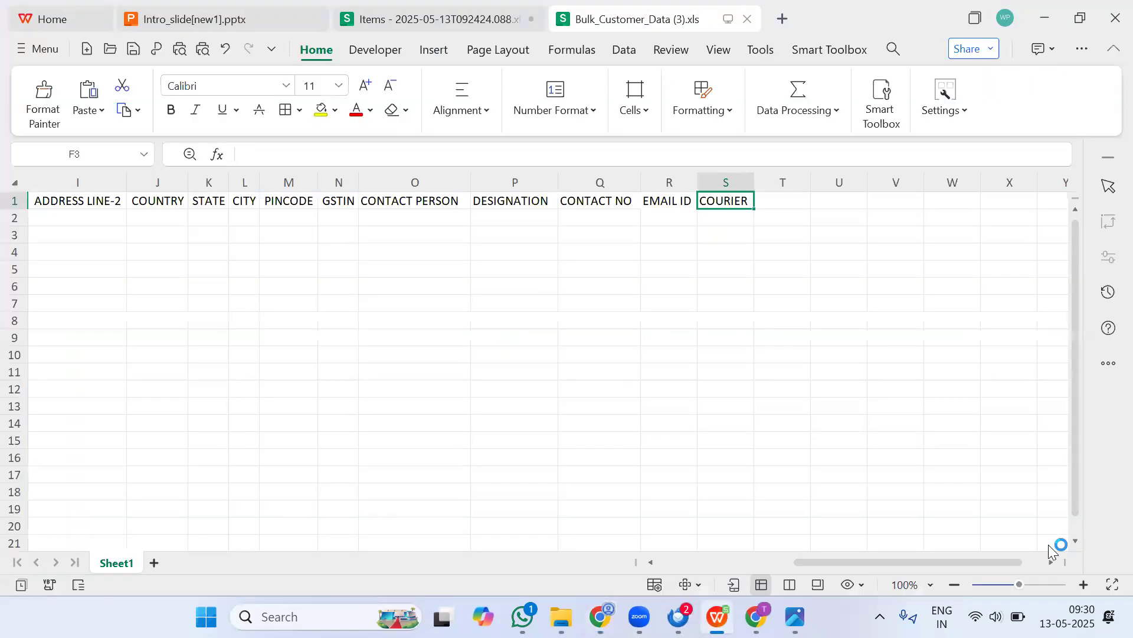
Step: Review the column headers of the bulk customer demo sheet
key("Left")
key("Left")
key("Left")
key("Left")
key("Left")
key("Left")
key("Left")
key("Left")
key("Left")
key("Left")
key("Left")
key("Left")
key("Left")
key("Left")
key("Left")
key("Left")
key("Left")
key("Left")
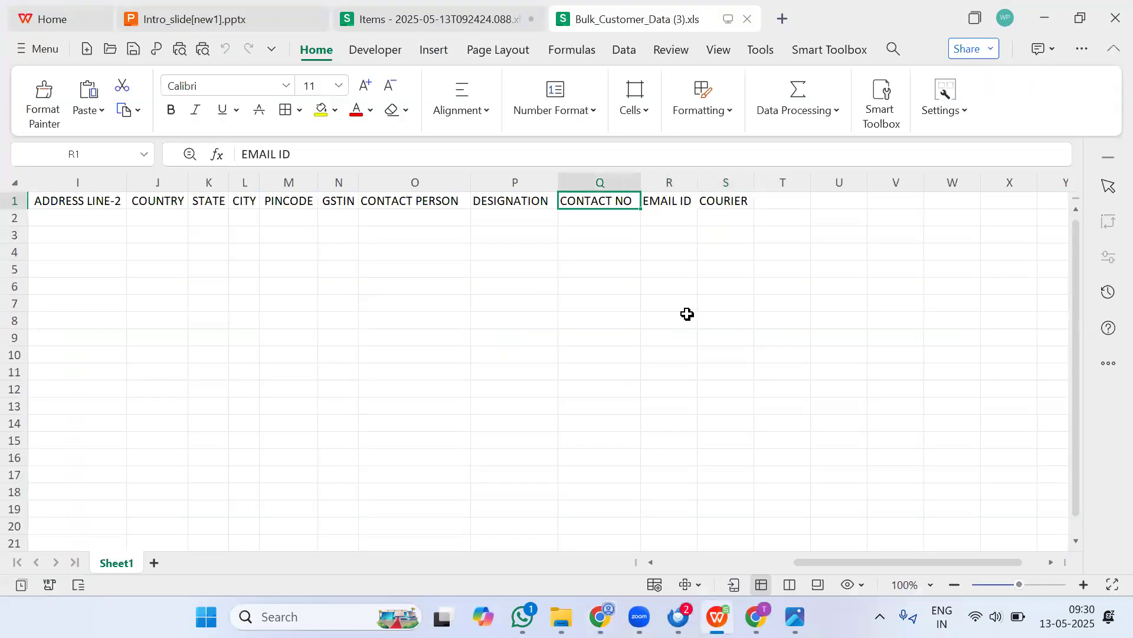
key("Right")
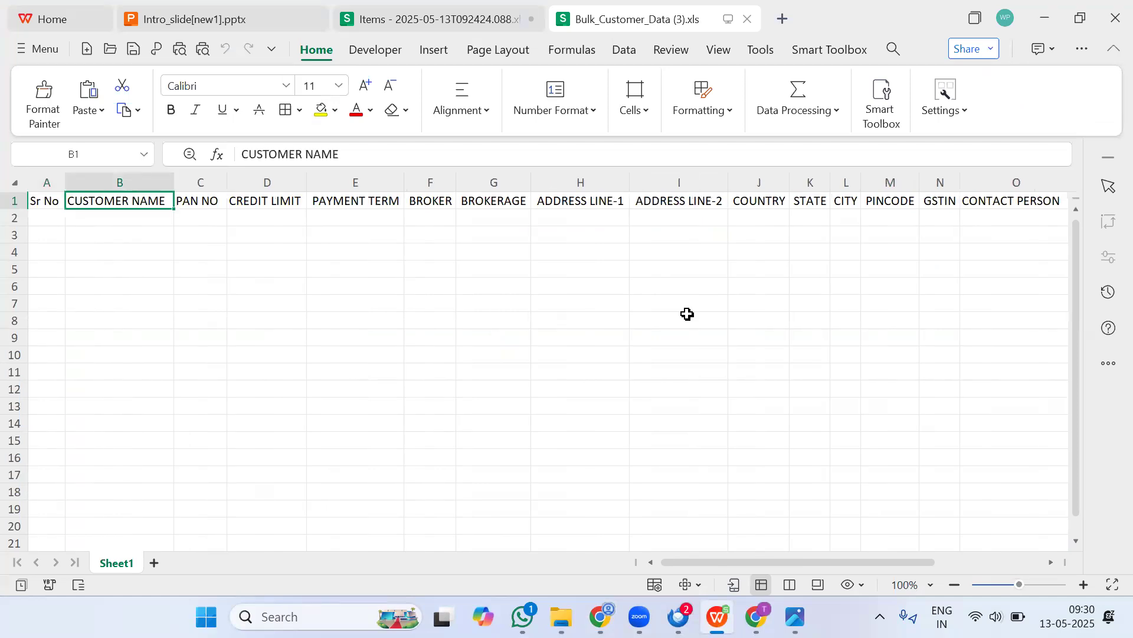
key("Right")
key("Right")
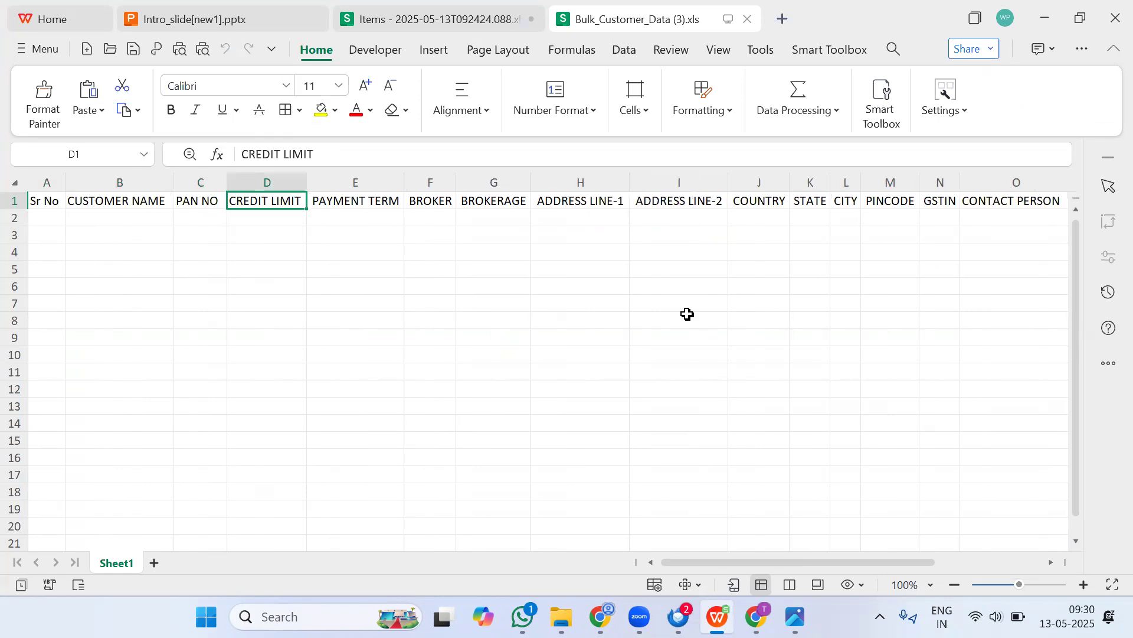
key("Right")
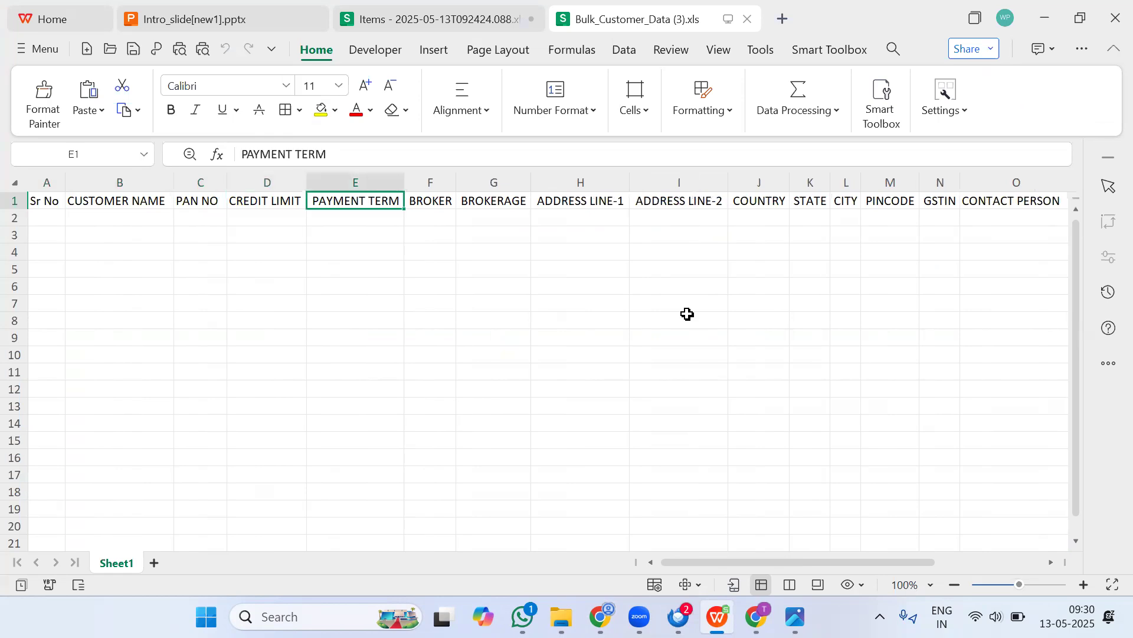
key("Right")
key("Right")
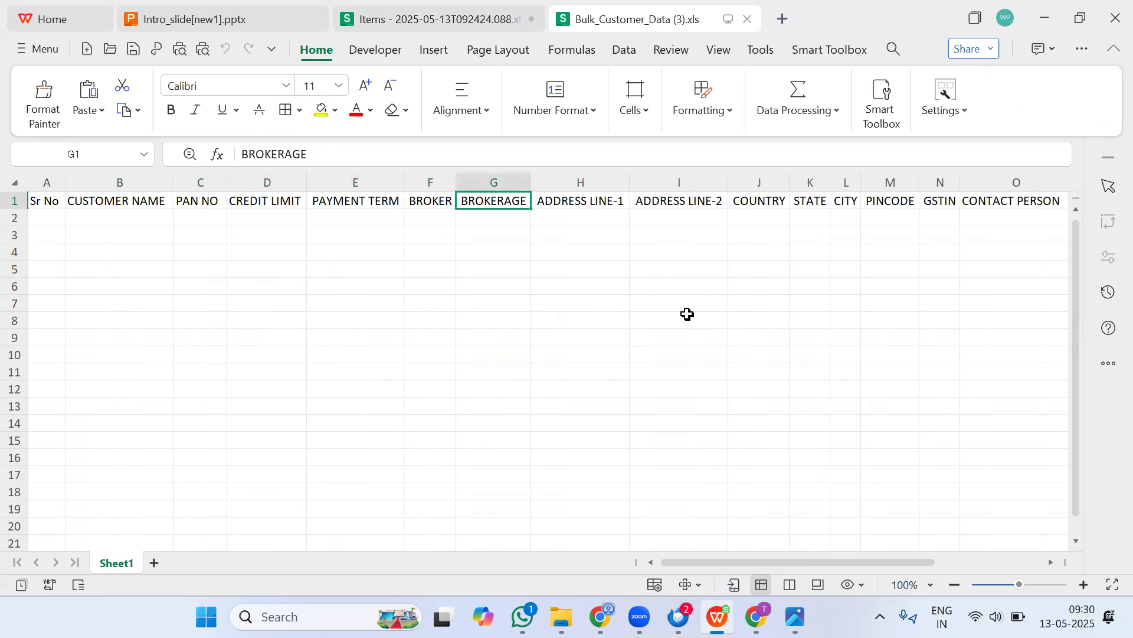
key("Right")
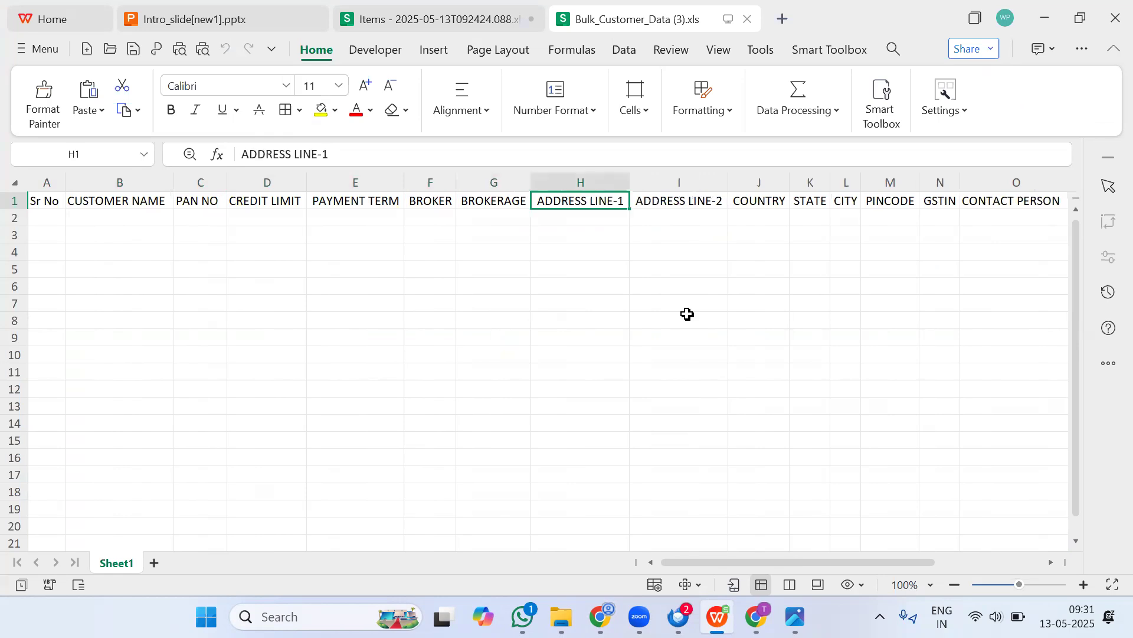
key("Right")
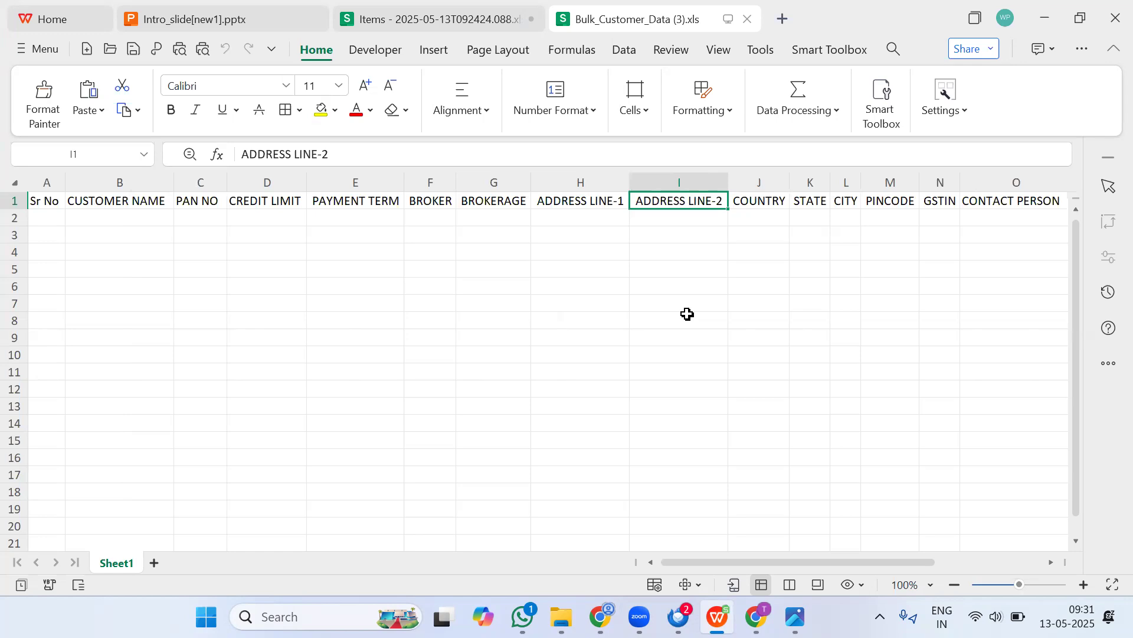
key("Right")
key("Right")
key("Right")
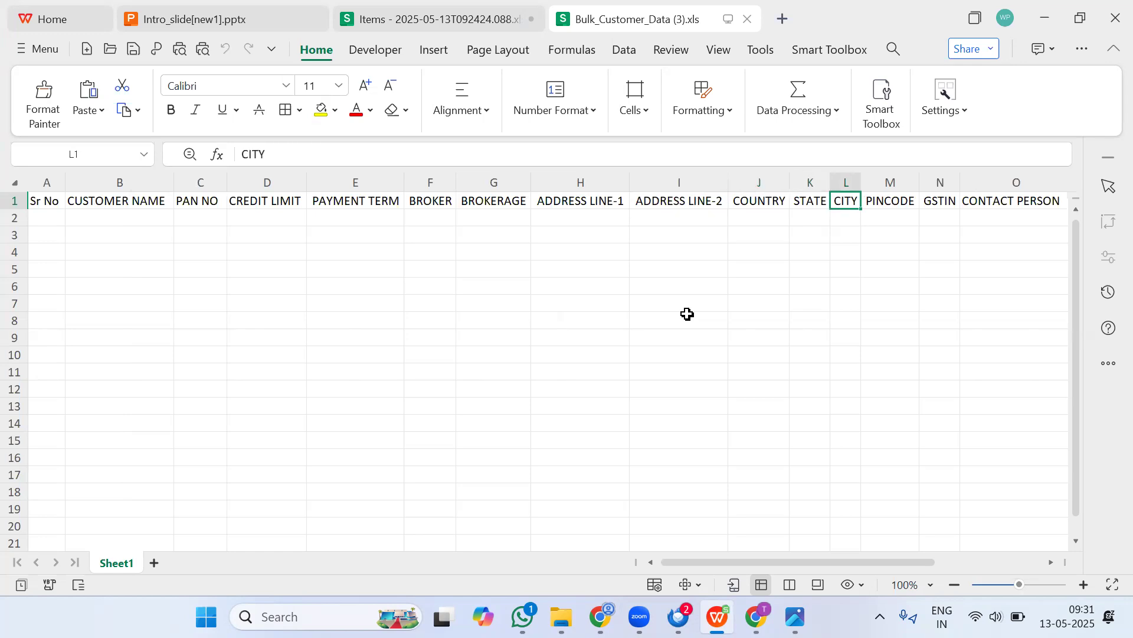
key("Right")
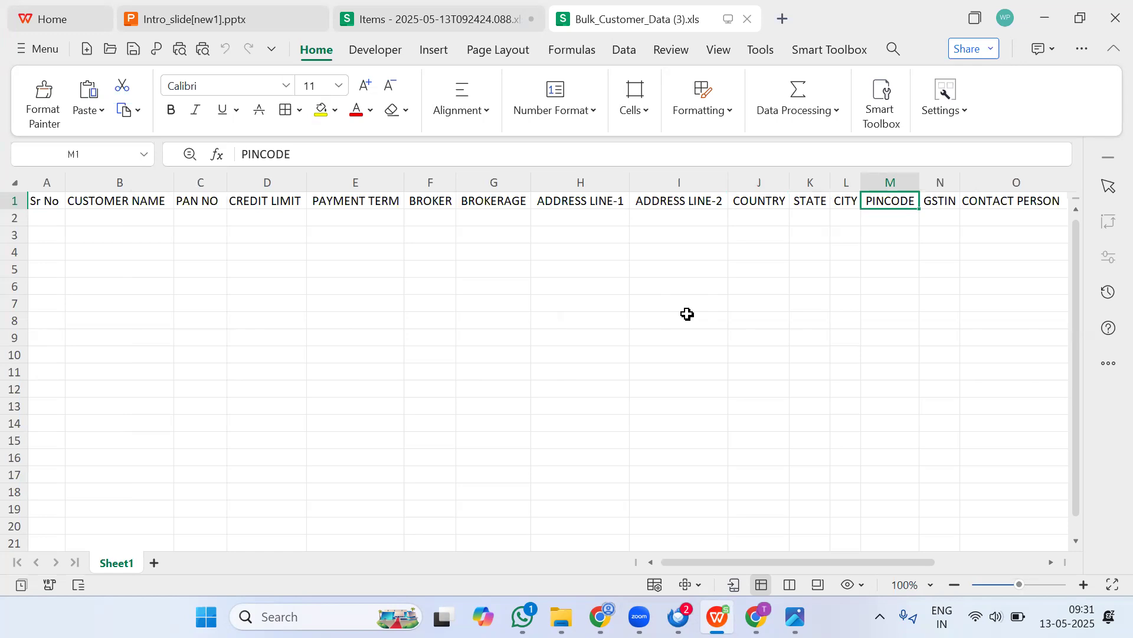
key("Right")
key("Right")
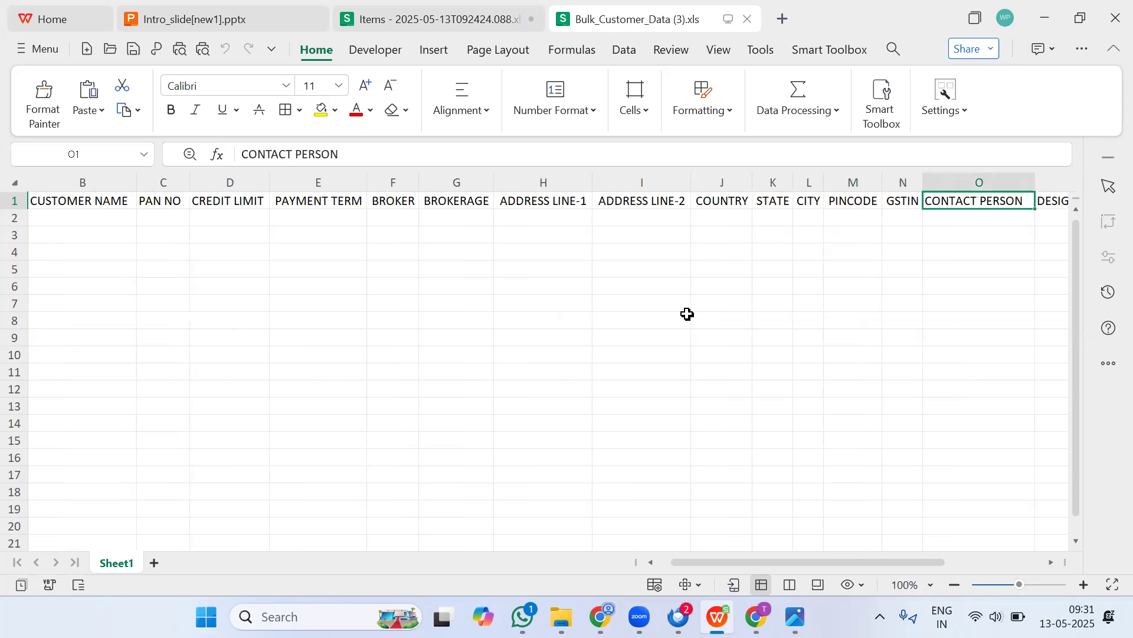
key("Left")
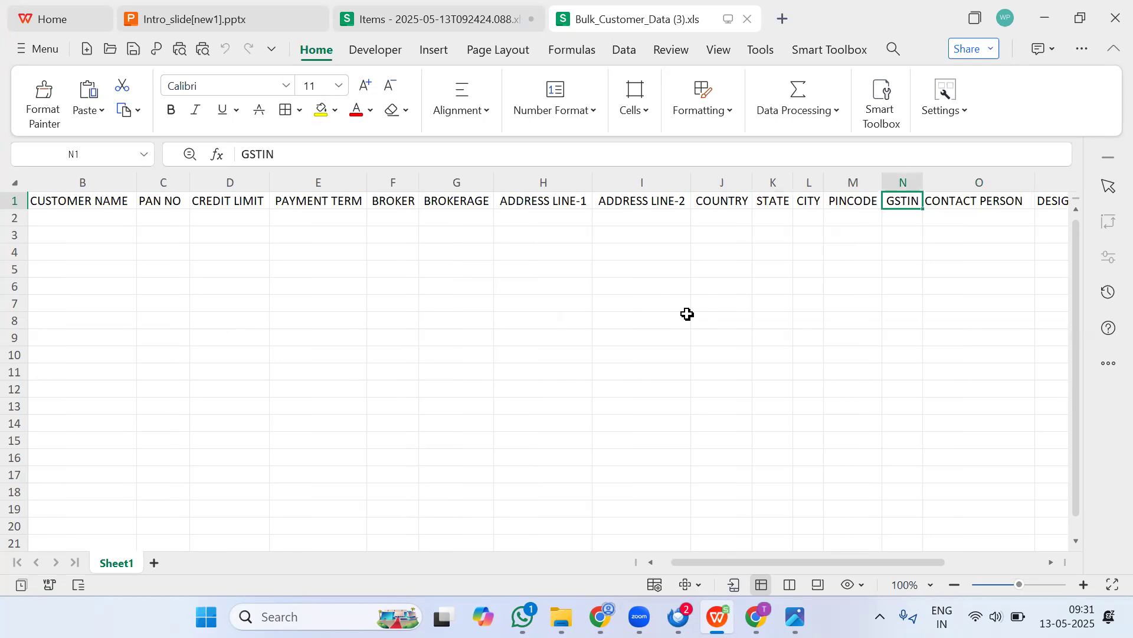
Step: Enter a dash as text in the GSTIN cell of row 2
key("Down")
type("-")
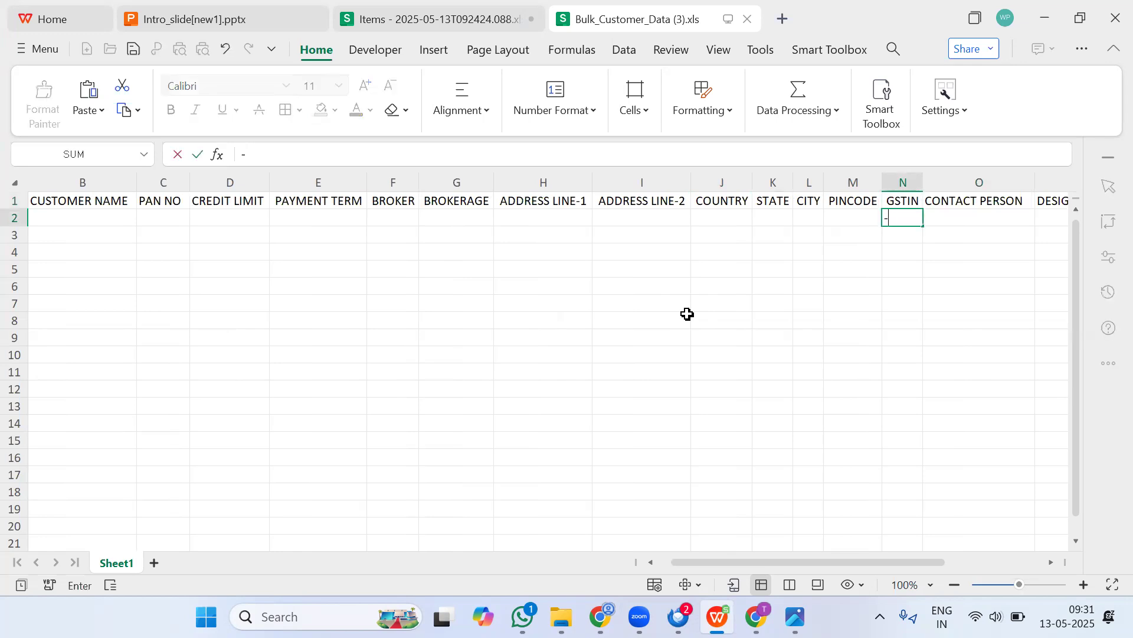
key("Tab")
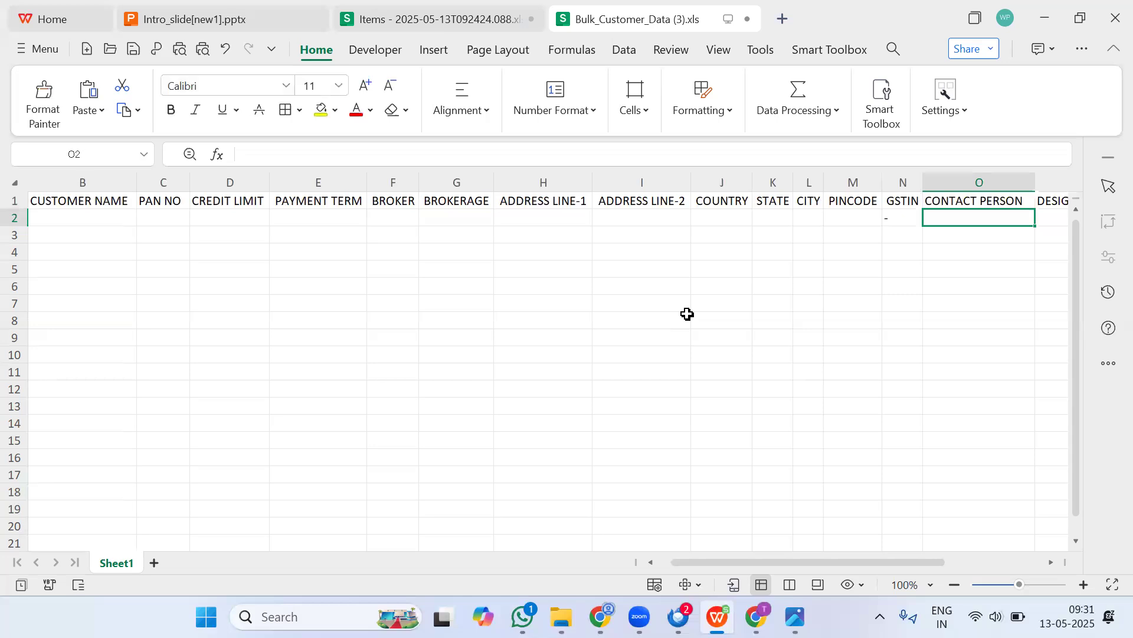
left_click(891, 219)
double_click(890, 218)
key("BackSpace")
type("'-")
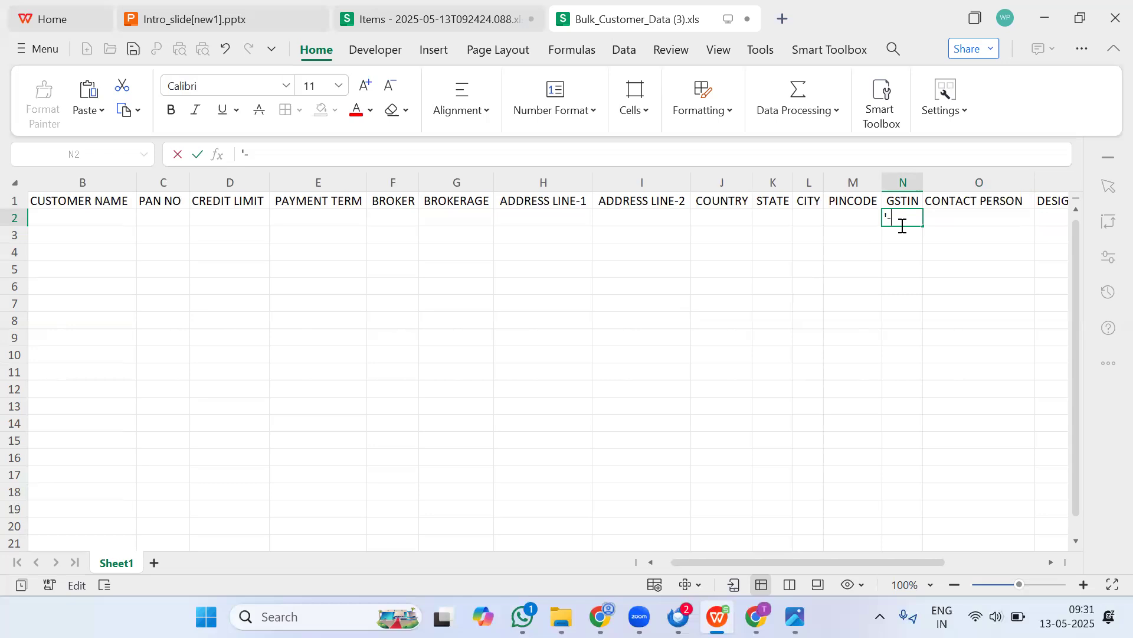
key("Return")
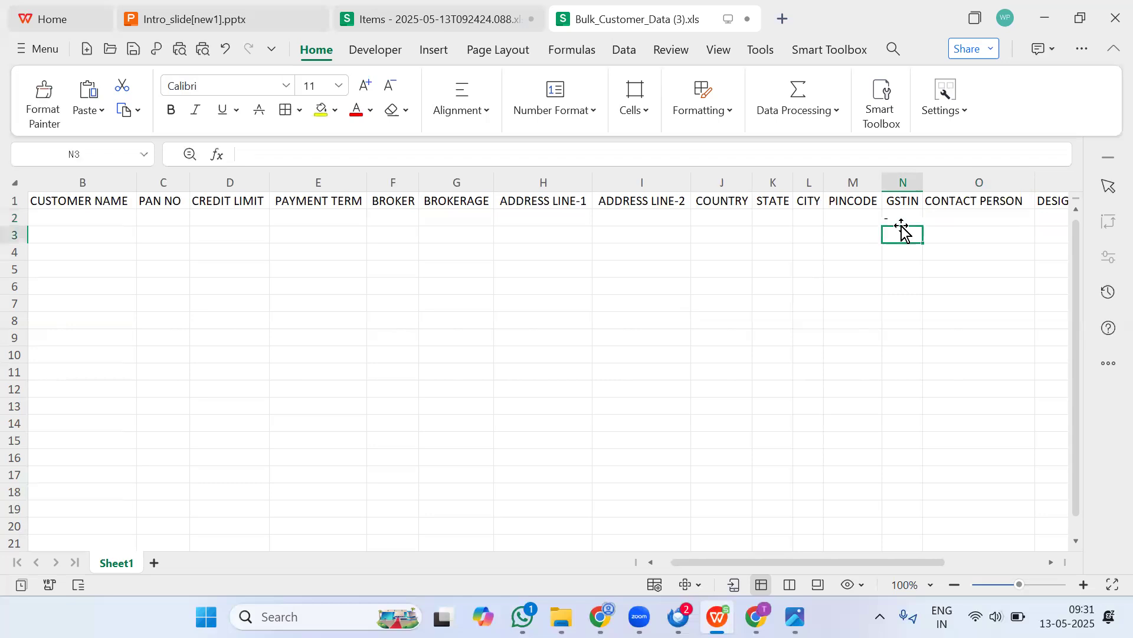
Step: Step through the cells of row 2 to review each customer column
left_click(965, 208)
left_click(972, 217)
key("Tab")
key("Tab")
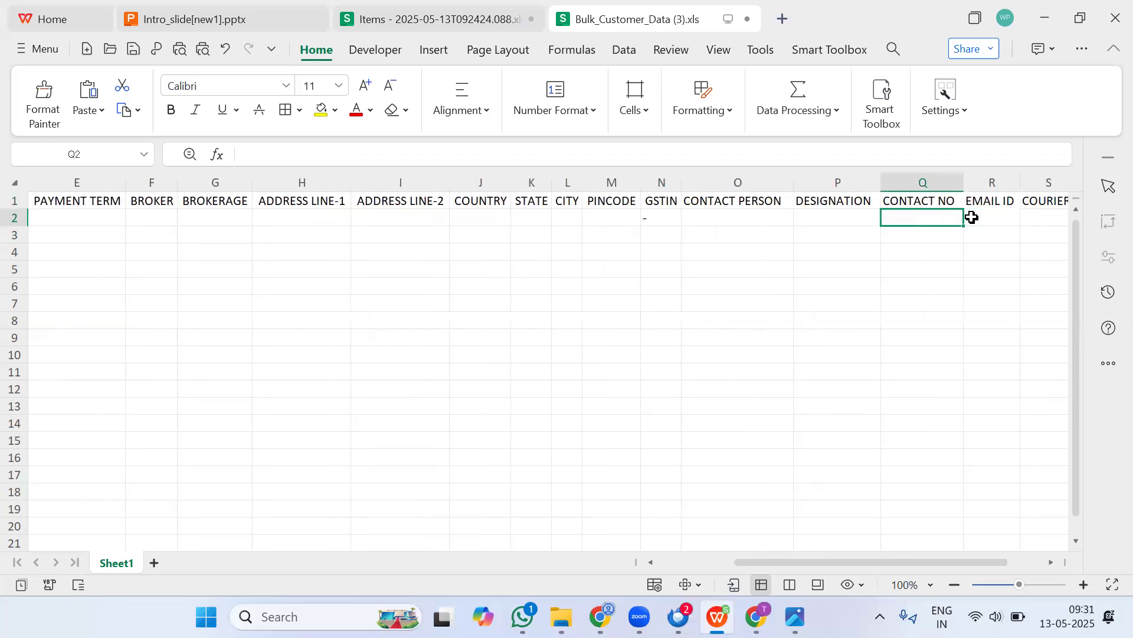
key("shift+Tab")
key("Tab")
key("Tab")
key("Tab")
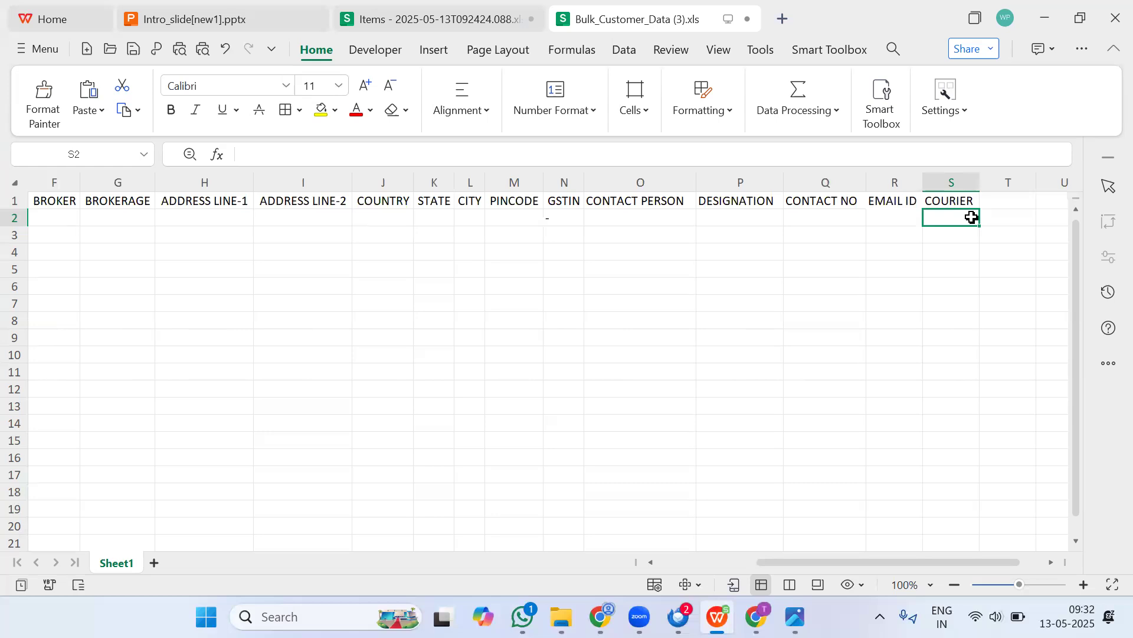
key("Left")
key("Left")
key("Left")
key("Left")
key("Left")
key("Left")
key("Left")
key("Left")
key("Left")
key("Left")
key("Left")
key("Left")
key("Left")
key("Left")
key("Left")
key("Left")
key("Left")
key("Left")
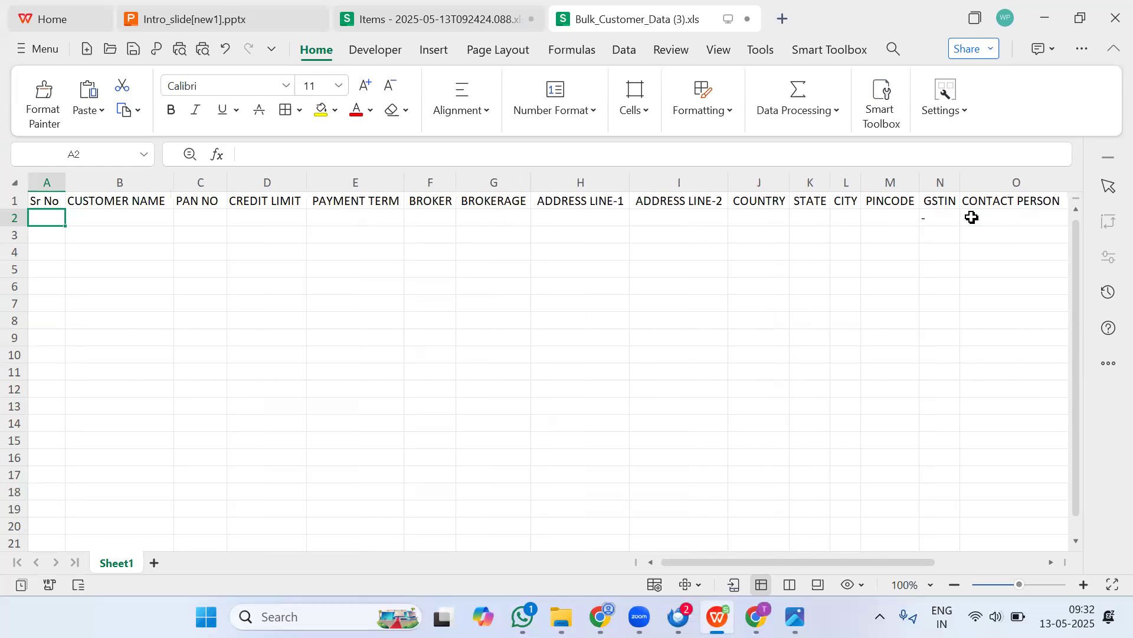
key("Right")
key("Right")
key("Right")
key("Right")
key("Right")
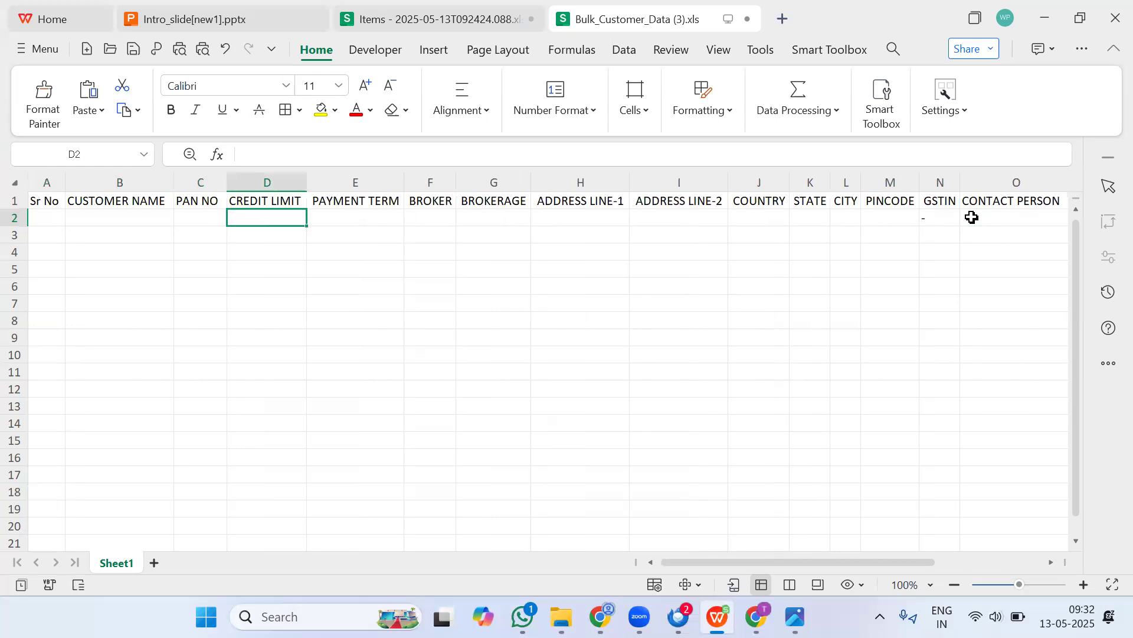
key("Right")
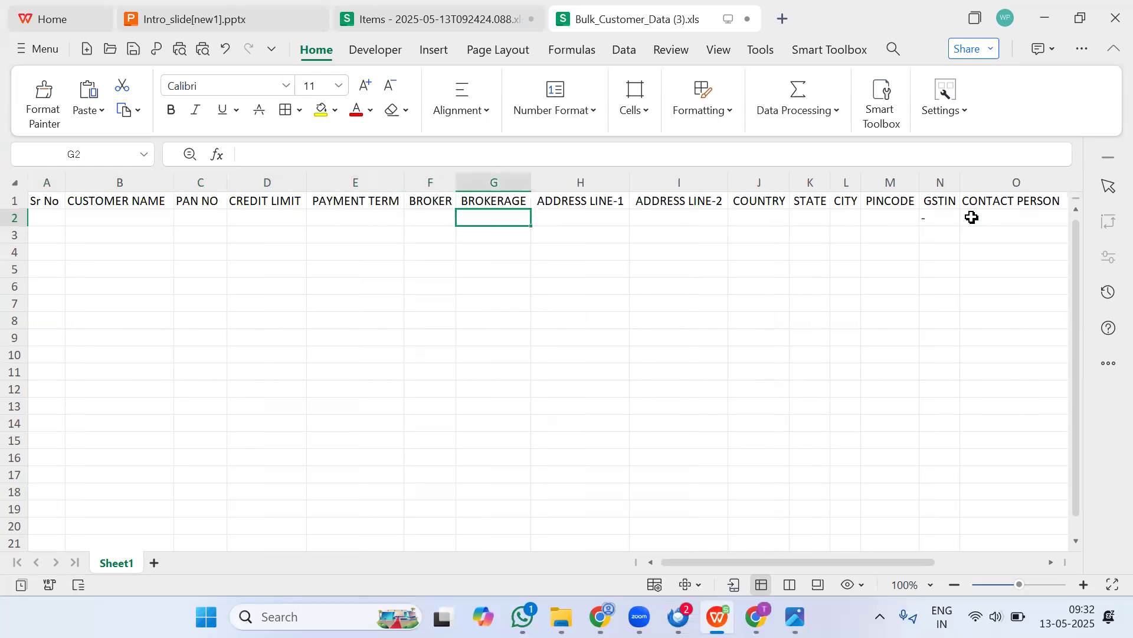
key("Left")
key("Left")
key("Left")
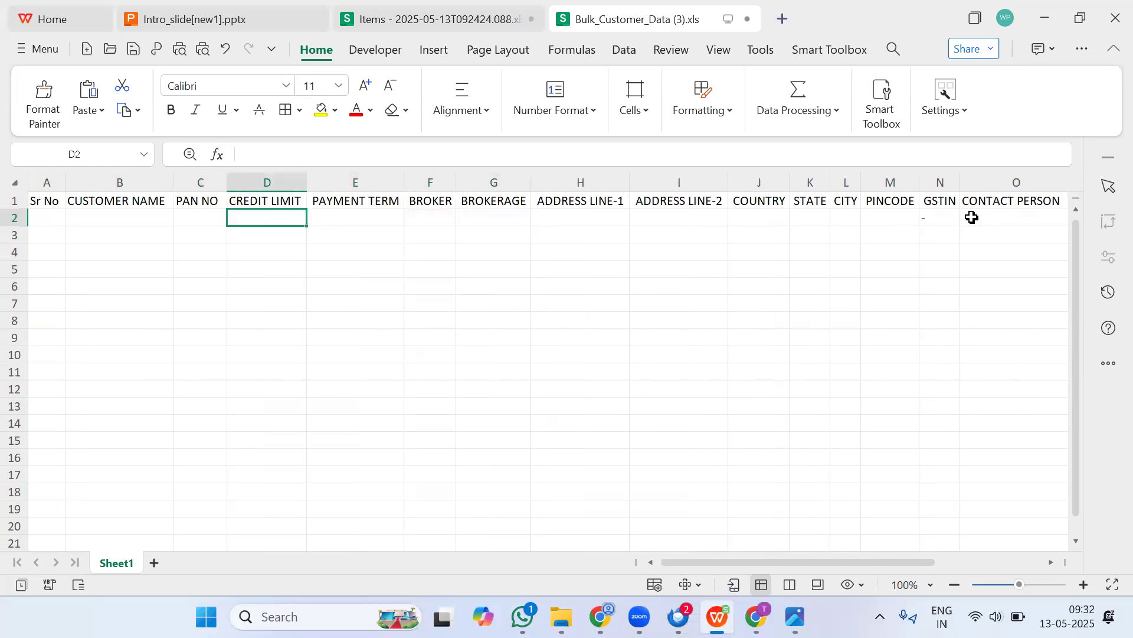
key("Right")
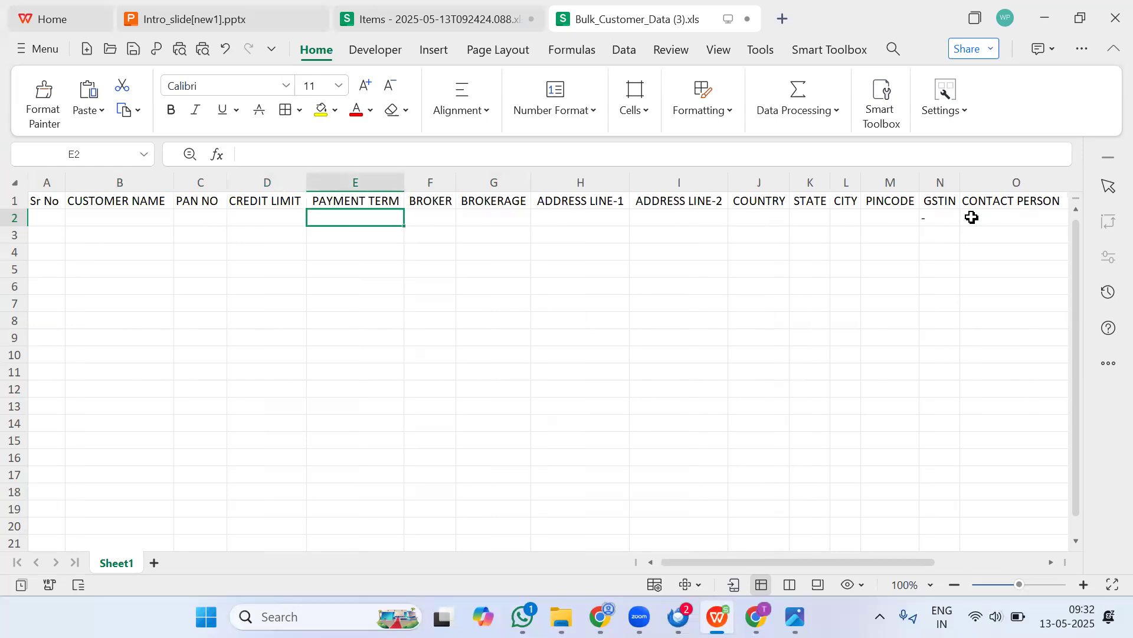